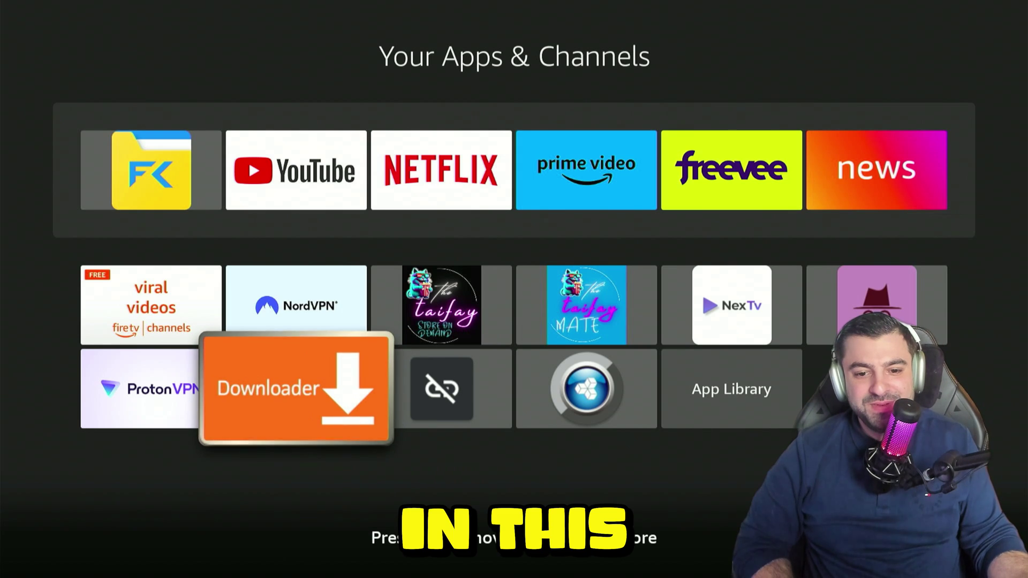
Browse the Your Apps & Channels grid and the recently used row, ending on TaifayMate.
{"action": "key", "text": "Up"}
{"action": "key", "text": "Right"}
{"action": "key", "text": "Right"}
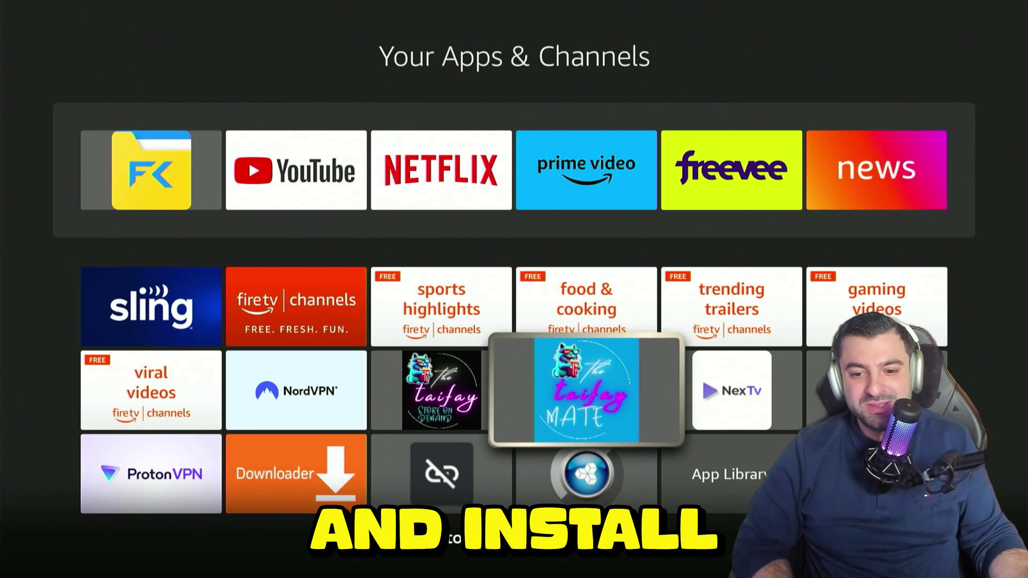
{"action": "key", "text": "Down"}
{"action": "key", "text": "Left"}
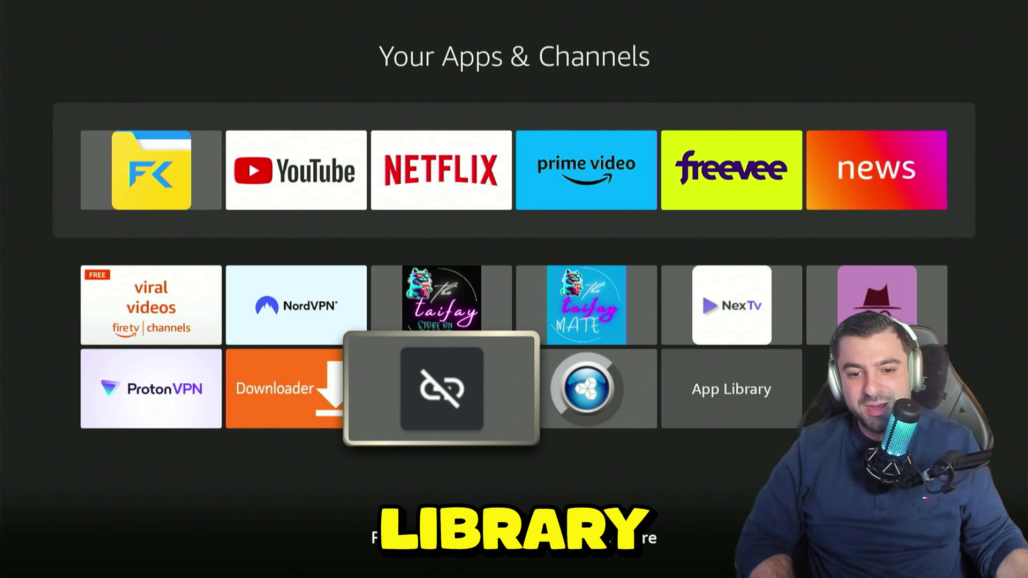
{"action": "key", "text": "Right"}
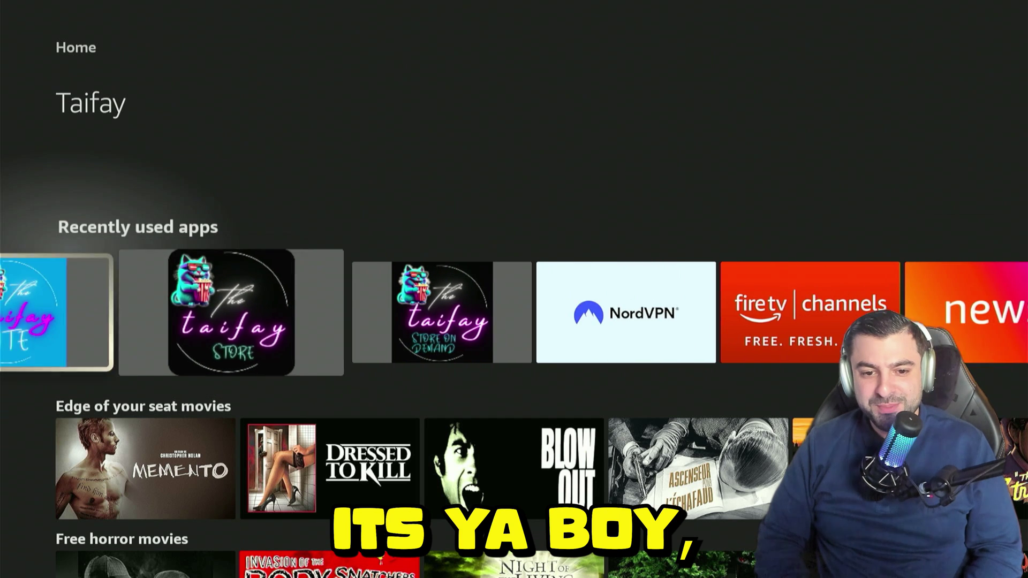
{"action": "key", "text": "Right"}
{"action": "key", "text": "Right"}
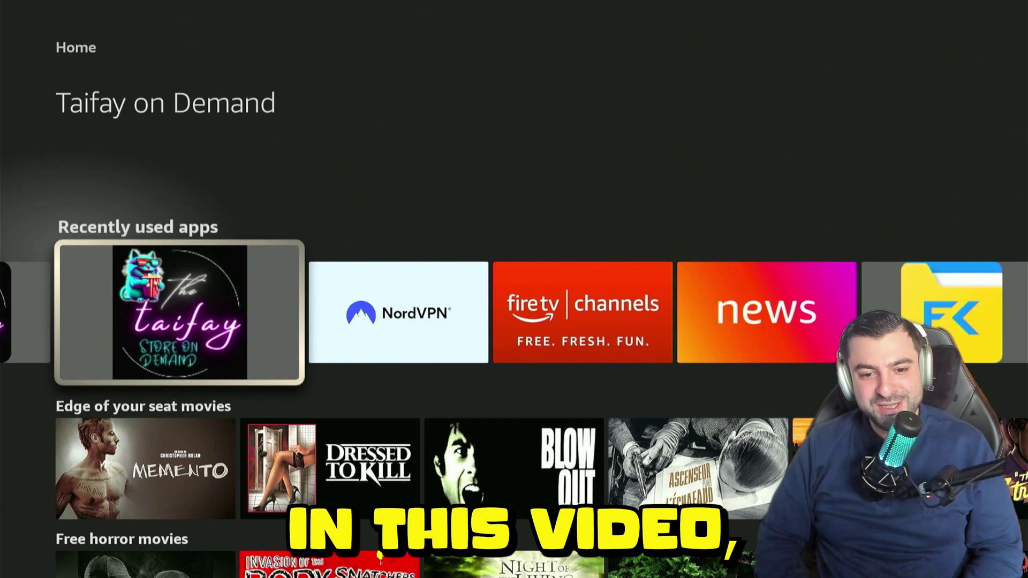
{"action": "key", "text": "Left"}
{"action": "key", "text": "Left"}
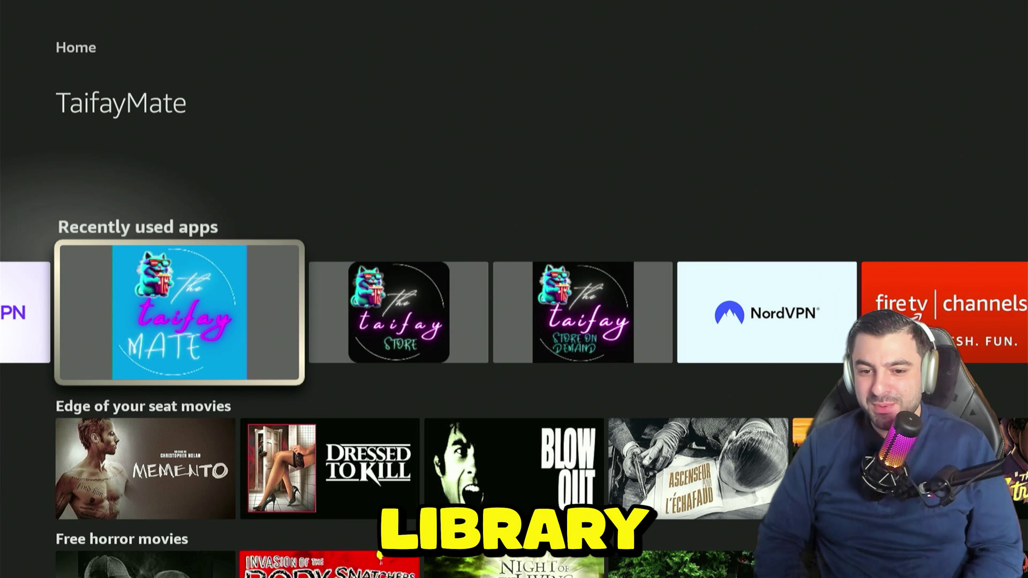
{"action": "key", "text": "Right"}
{"action": "key", "text": "Right"}
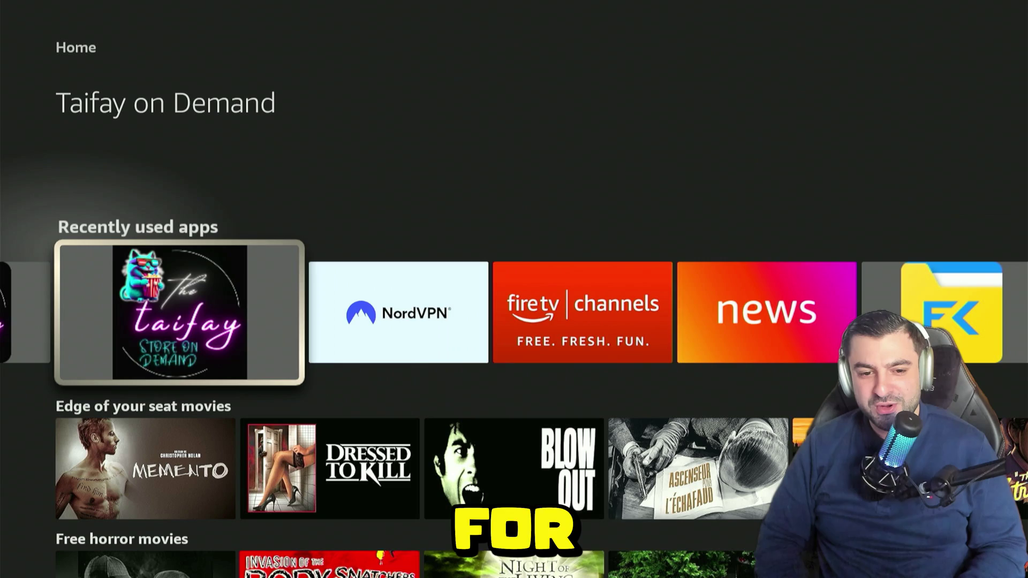
{"action": "key", "text": "Left"}
{"action": "key", "text": "Left"}
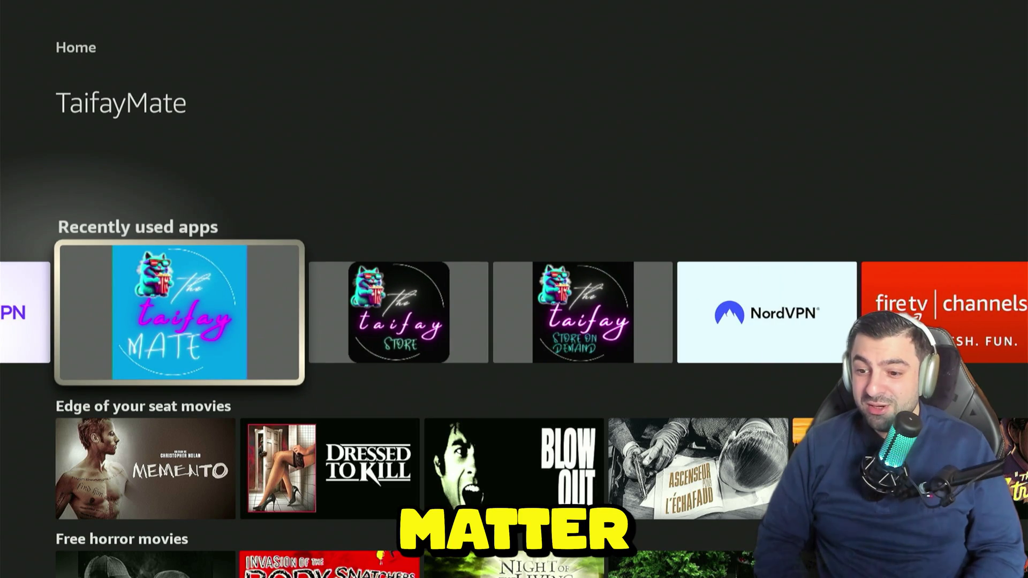
Go from the Home screen into Settings > My Fire TV.
{"action": "key", "text": "Home"}
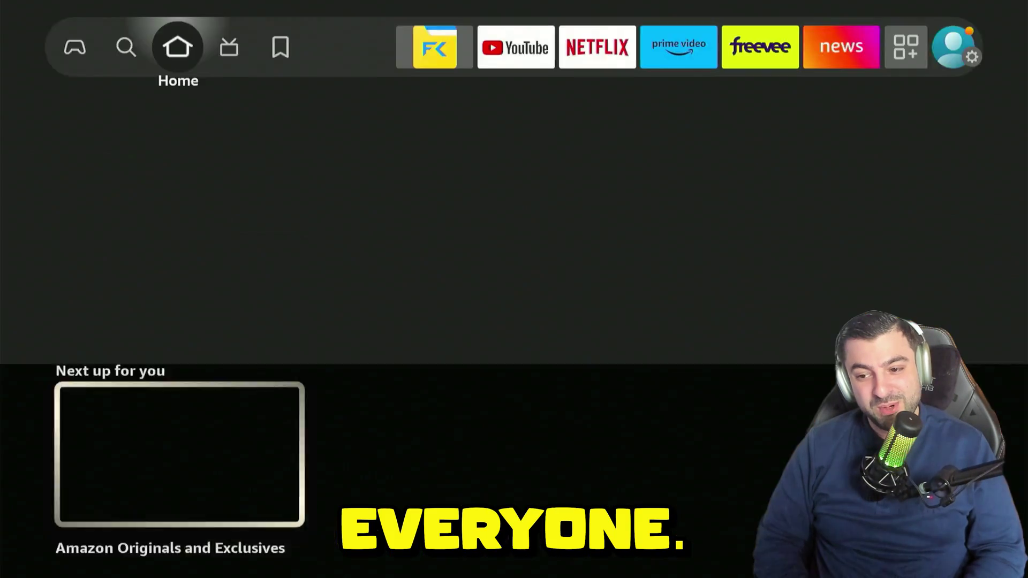
{"action": "key", "text": "Left"}
{"action": "key", "text": "Left"}
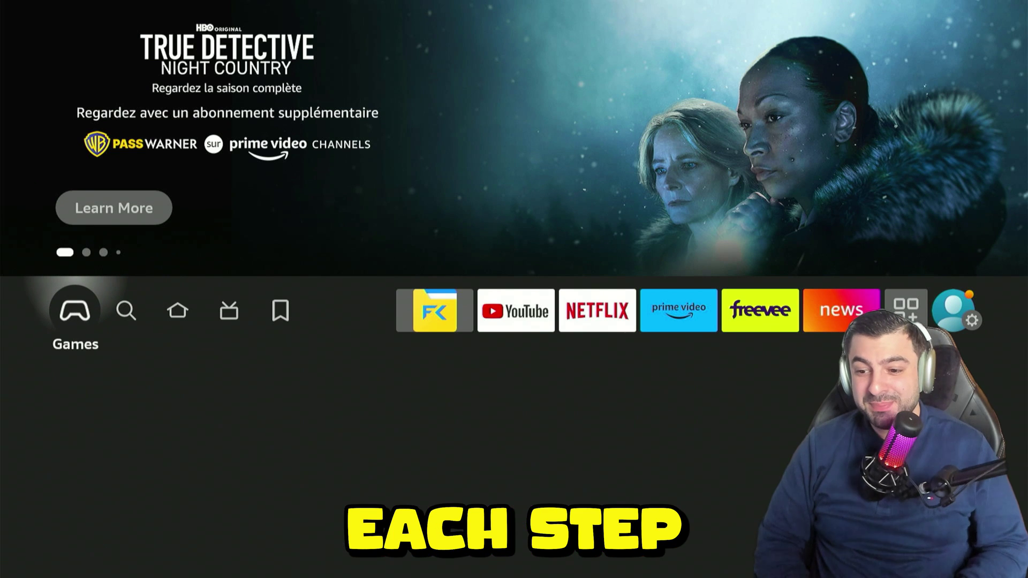
{"action": "key", "text": "Left"}
{"action": "key", "text": "Left"}
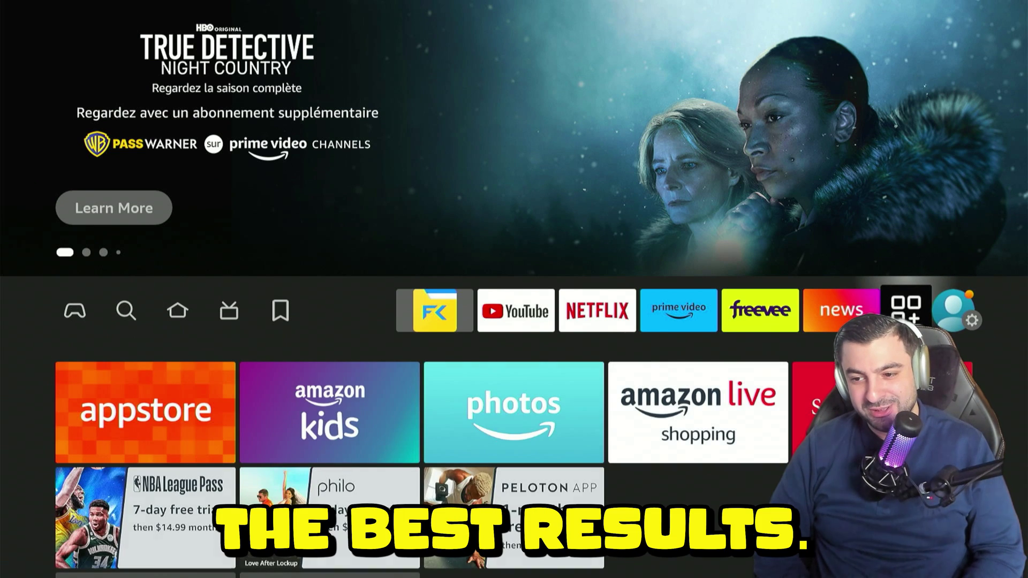
{"action": "key", "text": "Right"}
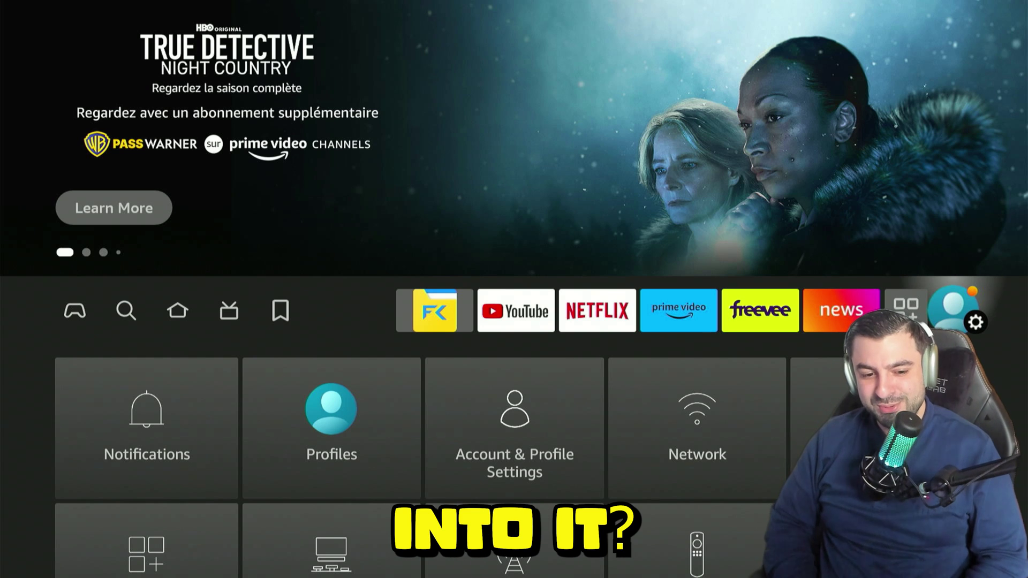
{"action": "key", "text": "Down"}
{"action": "key", "text": "Down"}
{"action": "key", "text": "Down"}
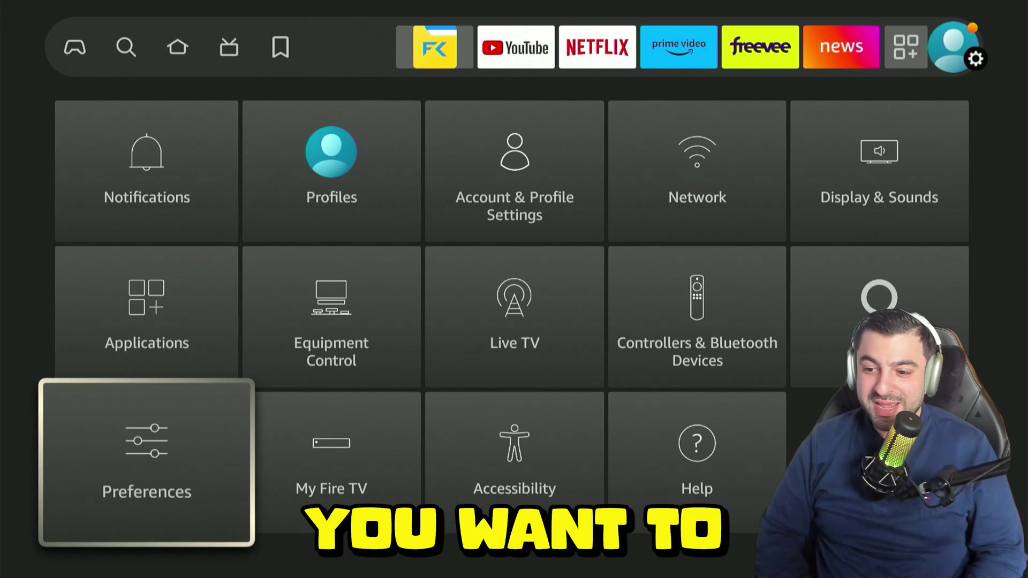
{"action": "key", "text": "Right"}
{"action": "key", "text": "Return"}
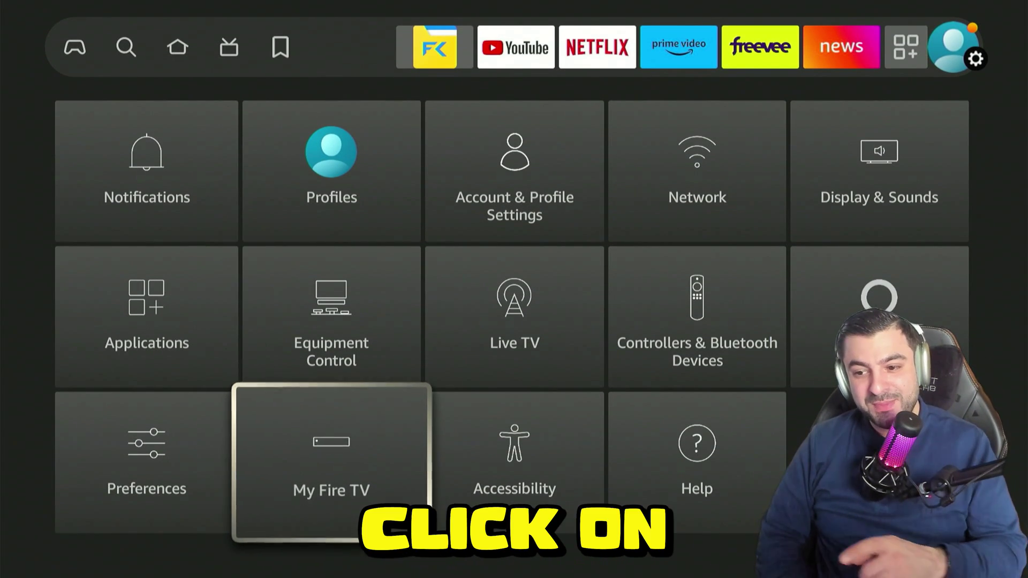
In About, select the device name repeatedly to unlock developer mode.
{"action": "key", "text": "Return"}
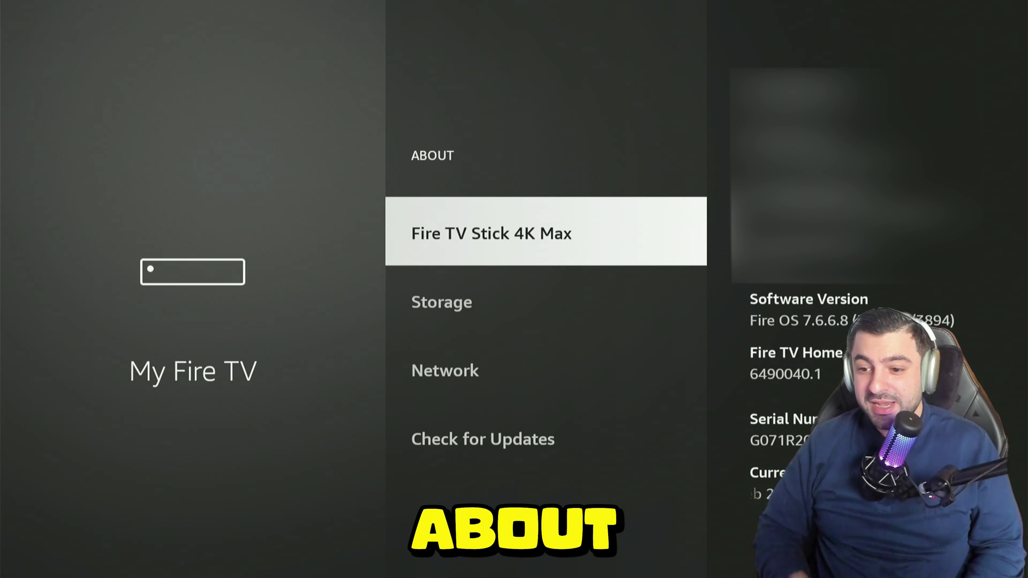
{"action": "key", "text": "Return"}
{"action": "key", "text": "Return"}
{"action": "key", "text": "Return"}
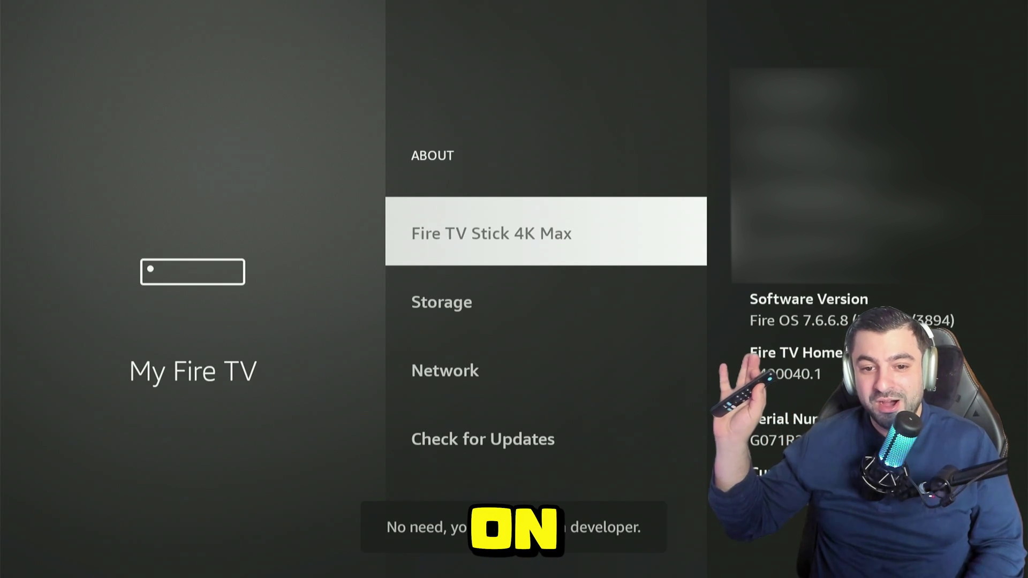
{"action": "key", "text": "Return"}
{"action": "key", "text": "Return"}
{"action": "key", "text": "Return"}
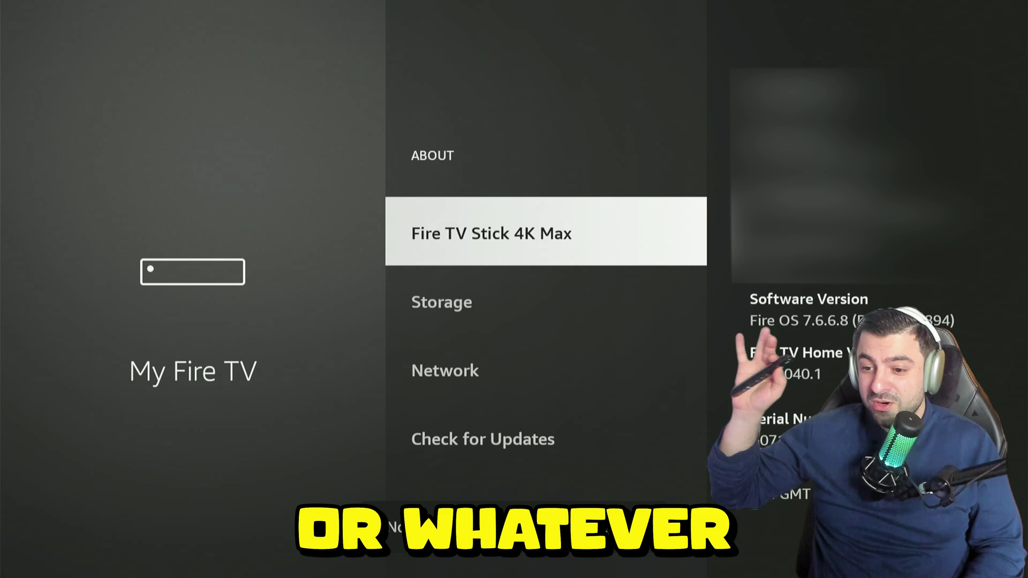
{"action": "key", "text": "Return"}
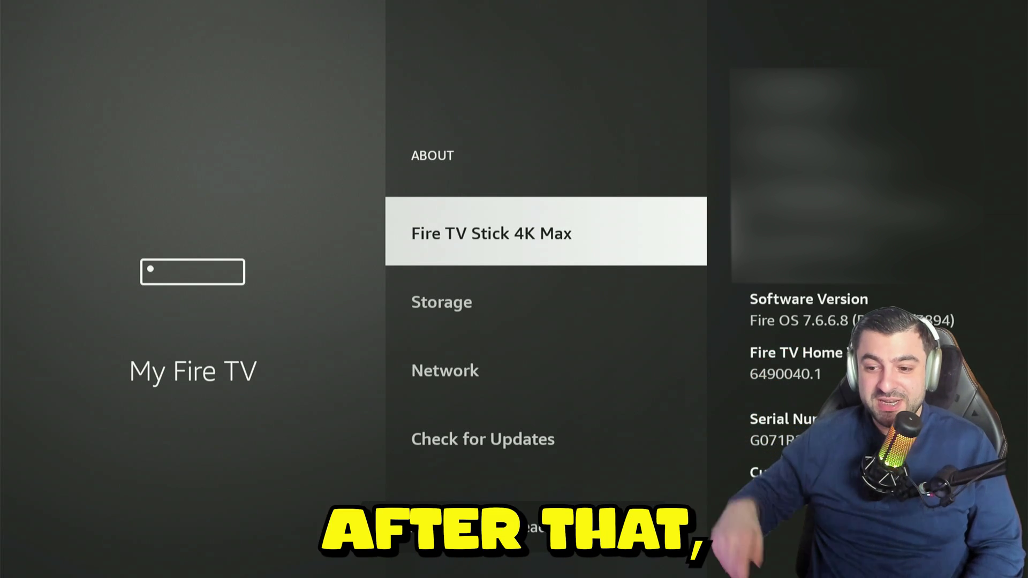
Open Developer options to confirm ADB debugging is on, then return Home.
{"action": "key", "text": "Escape"}
{"action": "key", "text": "Down"}
{"action": "key", "text": "Return"}
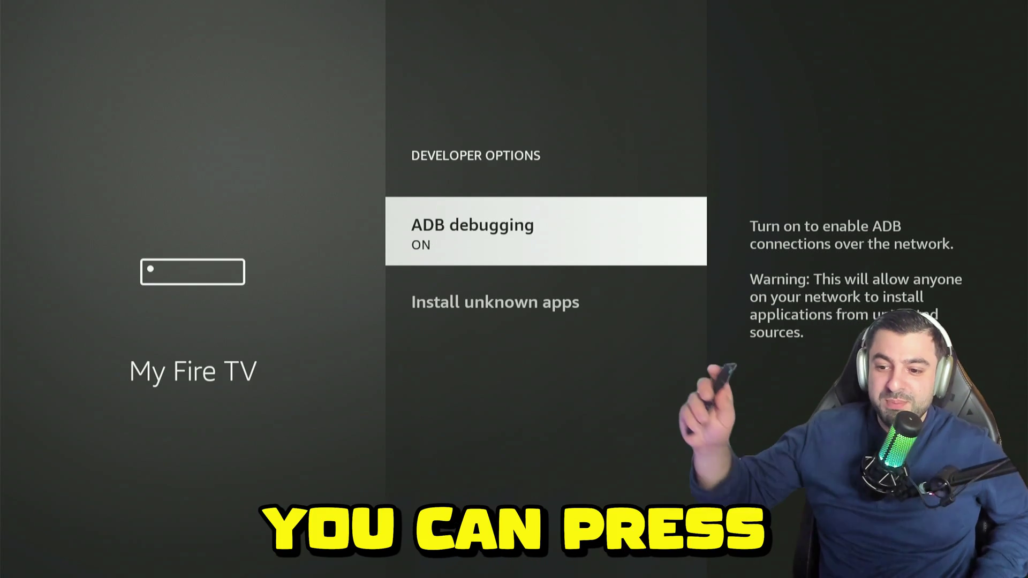
{"action": "key", "text": "Home"}
Search for Downloader by entering 'D' and picking the Downloader suggestion.
{"action": "key", "text": "Left"}
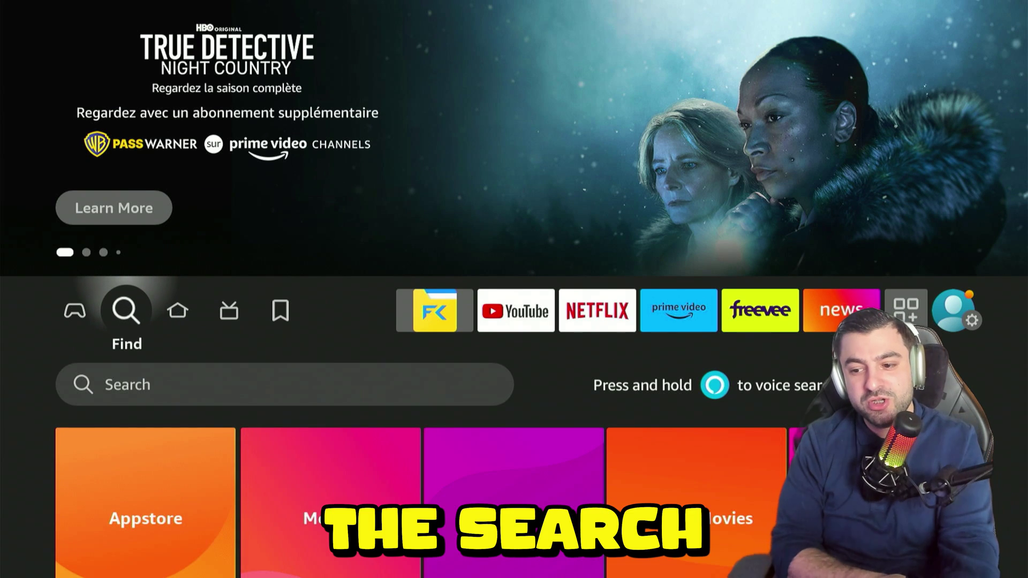
{"action": "key", "text": "Down"}
{"action": "key", "text": "Return"}
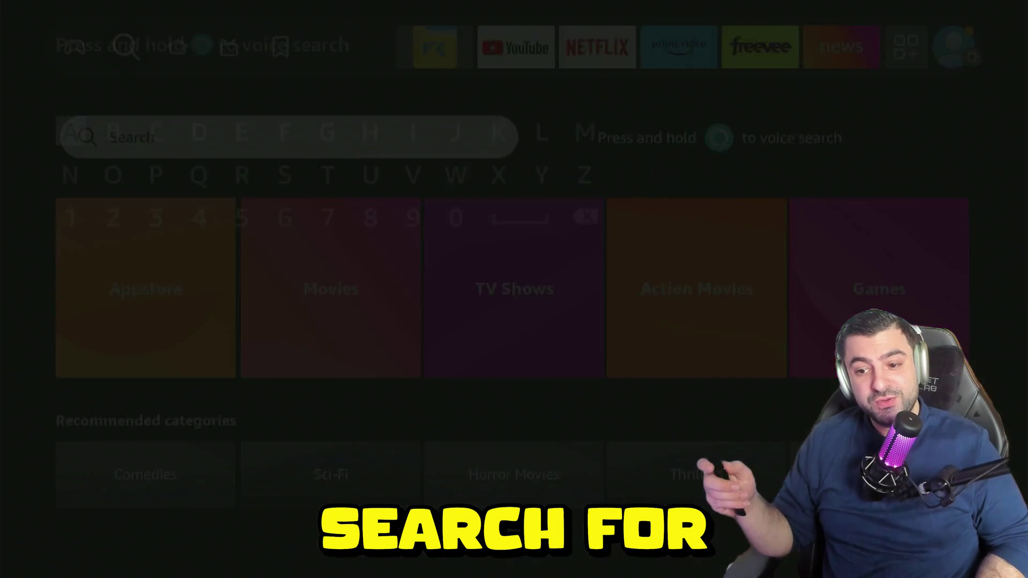
{"action": "key", "text": "Right"}
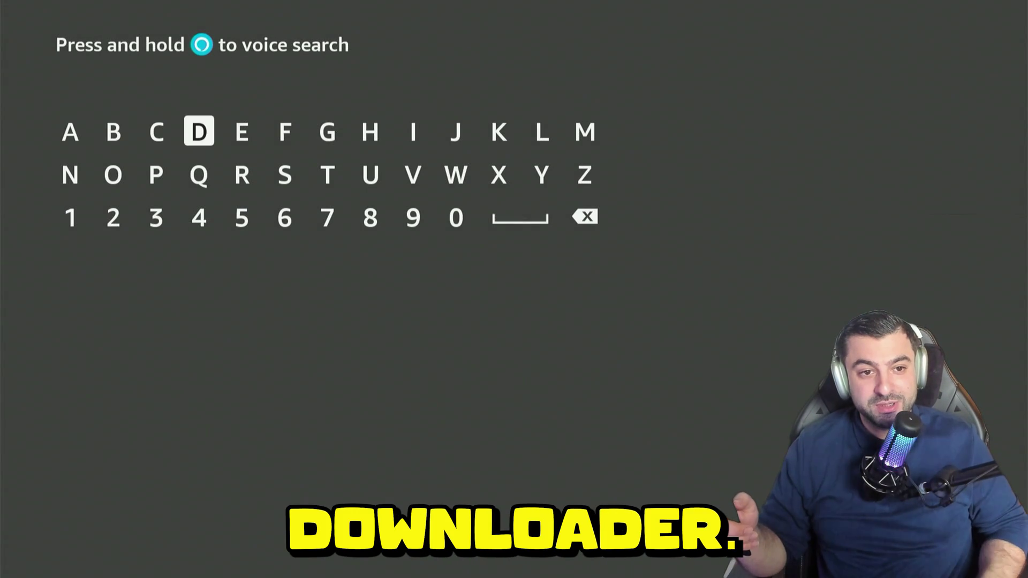
{"action": "key", "text": "Return"}
{"action": "key", "text": "Down"}
{"action": "key", "text": "Down"}
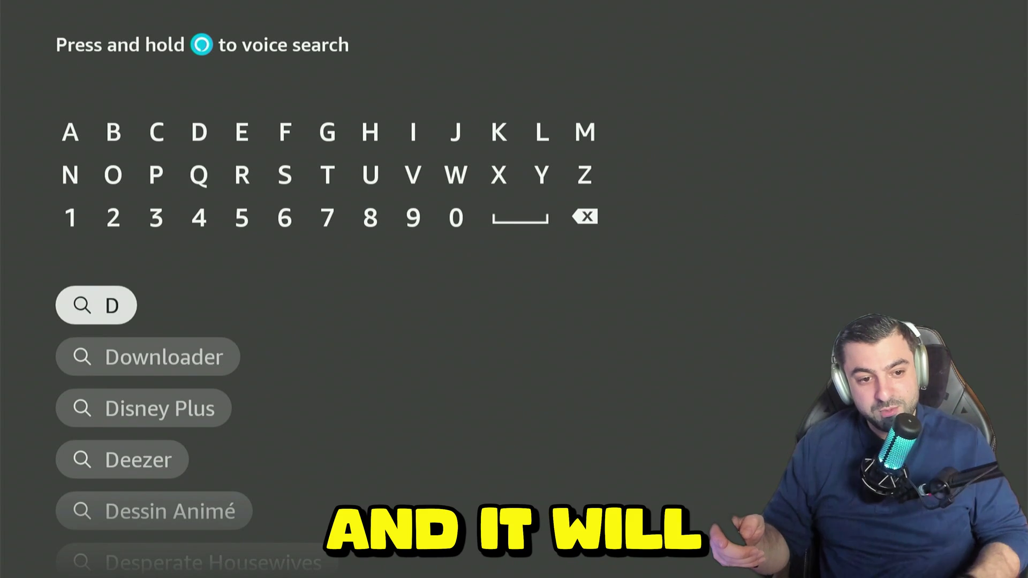
{"action": "key", "text": "Down"}
{"action": "key", "text": "Return"}
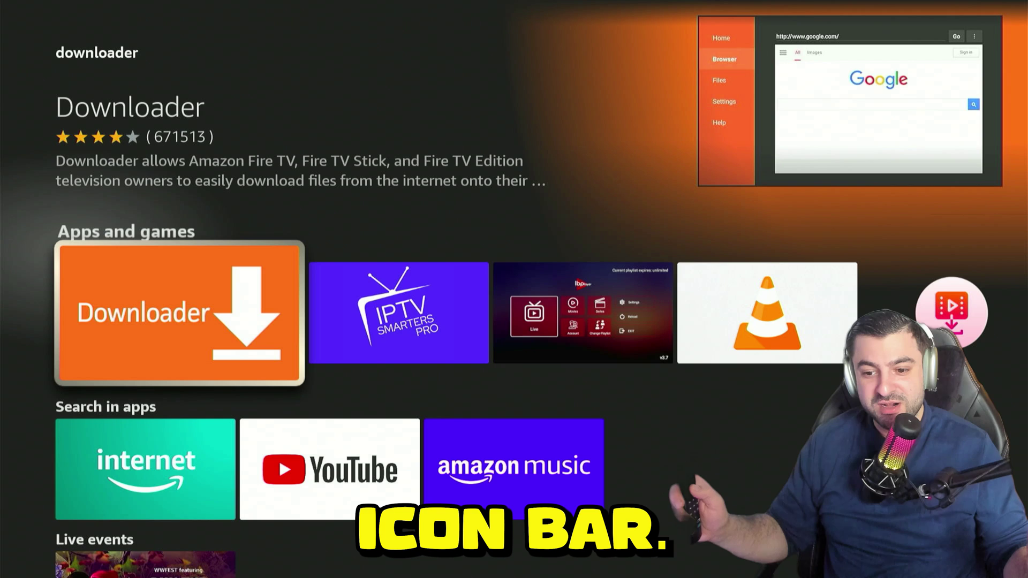
Download Downloader from its details page and launch it.
{"action": "key", "text": "Return"}
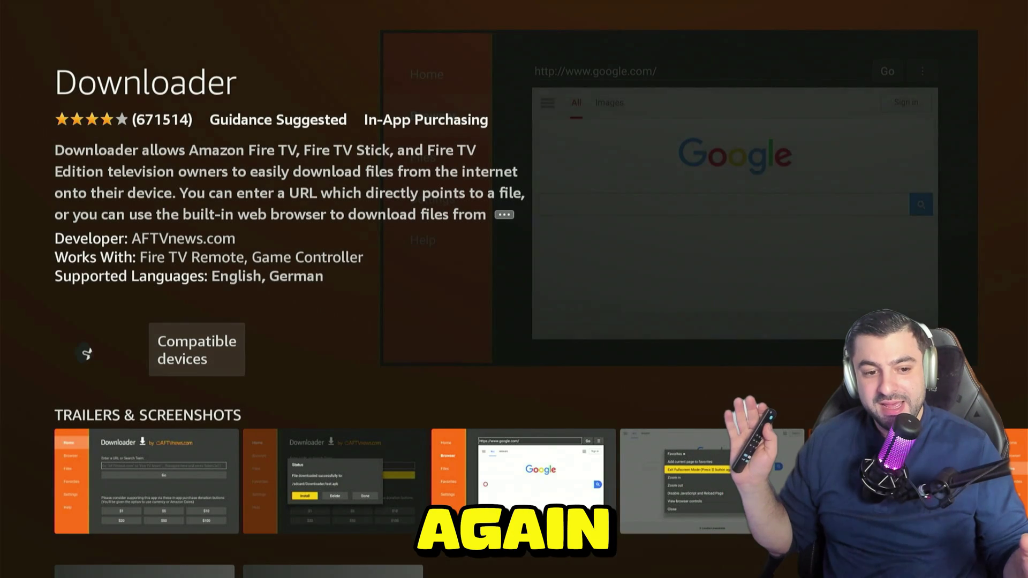
{"action": "key", "text": "Return"}
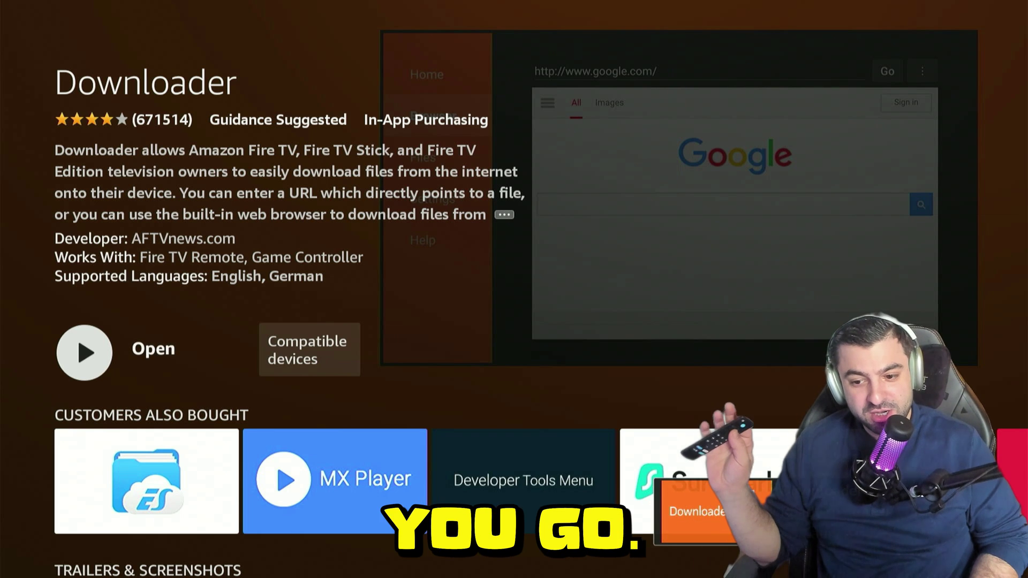
{"action": "key", "text": "Return"}
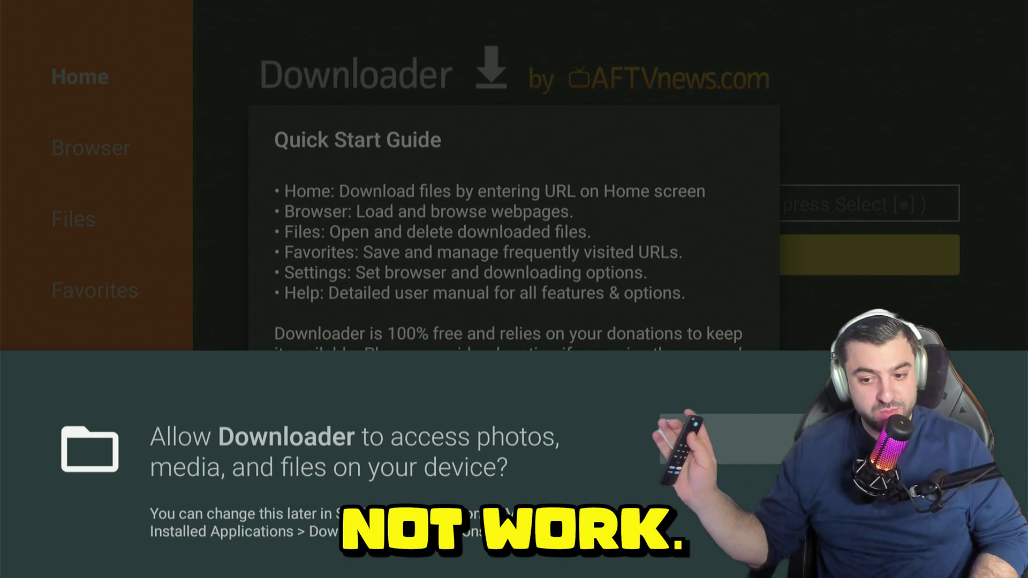
Allow Downloader file access, dismiss the Quick Start Guide, and return to Home.
{"action": "key", "text": "Return"}
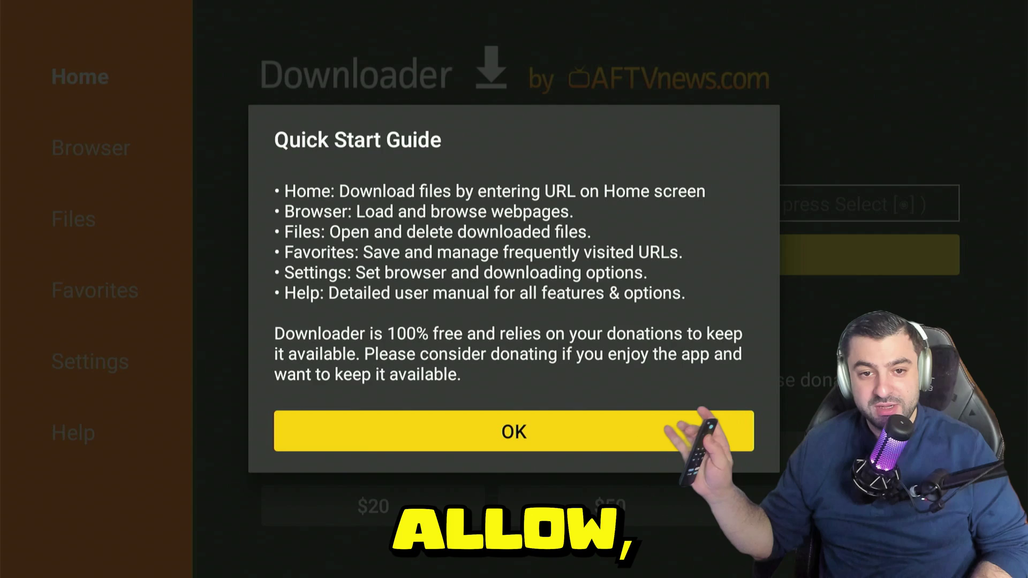
{"action": "key", "text": "Return"}
{"action": "key", "text": "Up"}
{"action": "key", "text": "Return"}
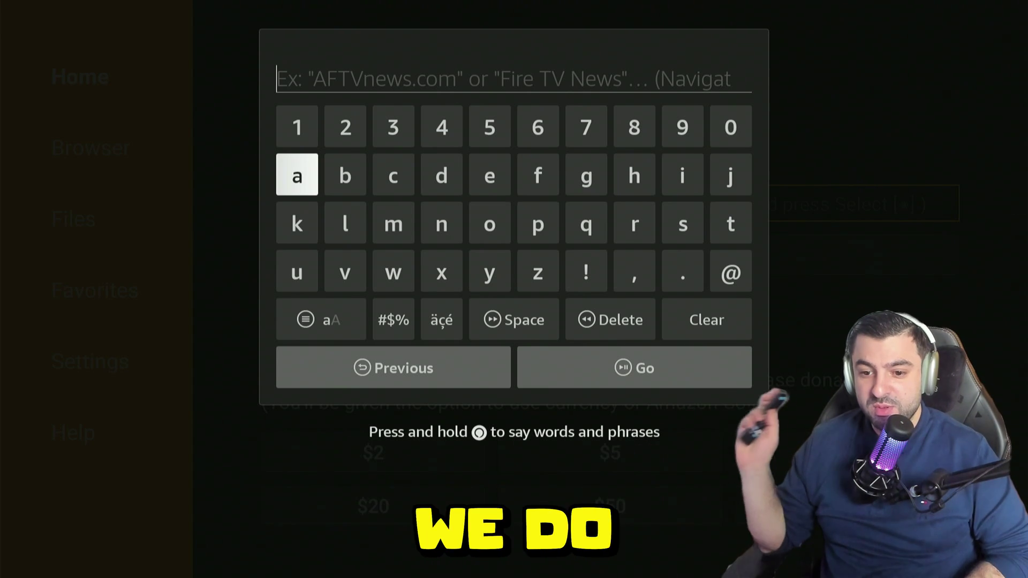
{"action": "key", "text": "Home"}
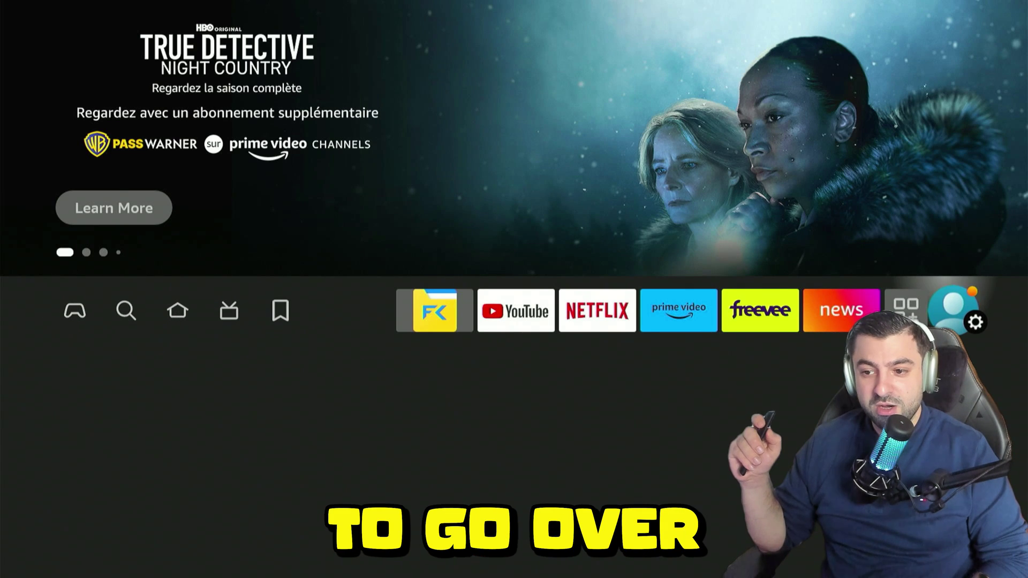
Go to My Fire TV > Developer Options > Install unknown apps.
{"action": "key", "text": "Down"}
{"action": "key", "text": "Down"}
{"action": "key", "text": "Down"}
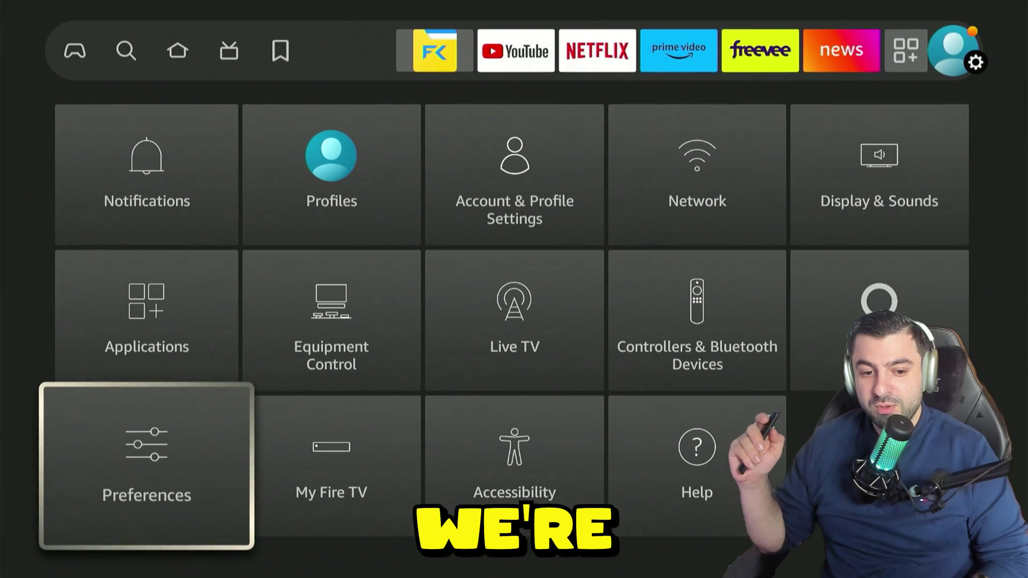
{"action": "key", "text": "Right"}
{"action": "key", "text": "Return"}
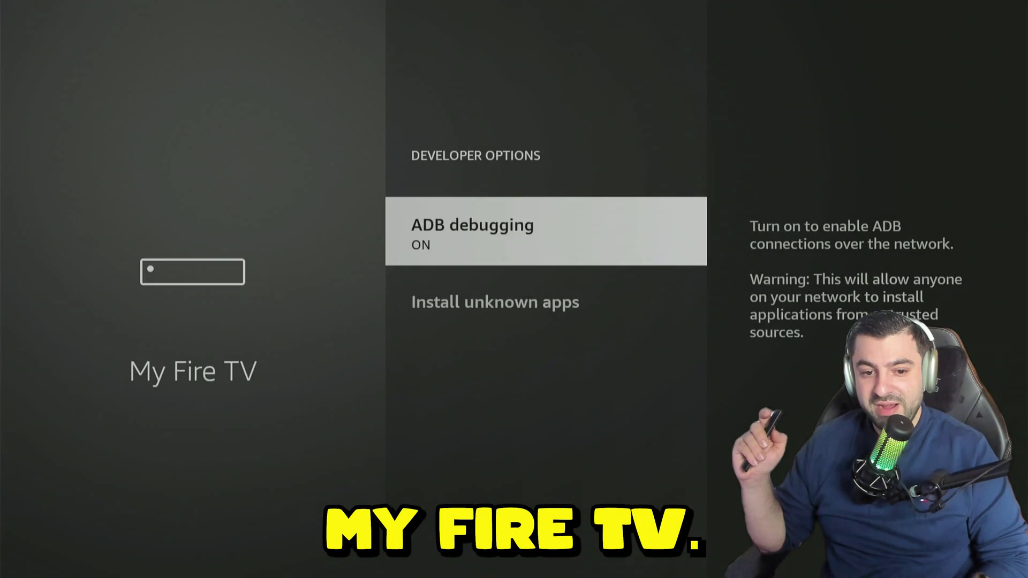
{"action": "key", "text": "Down"}
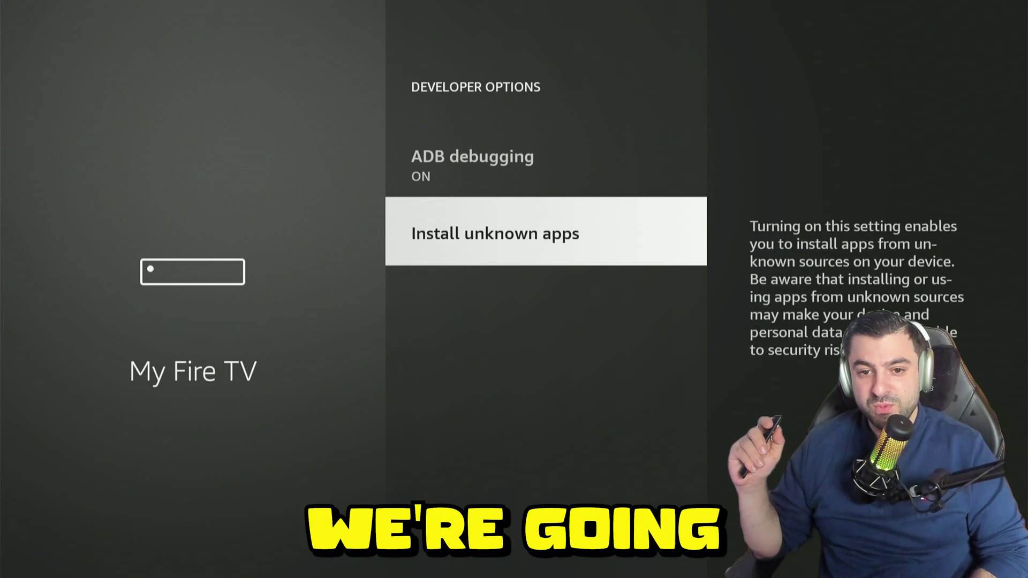
{"action": "key", "text": "Return"}
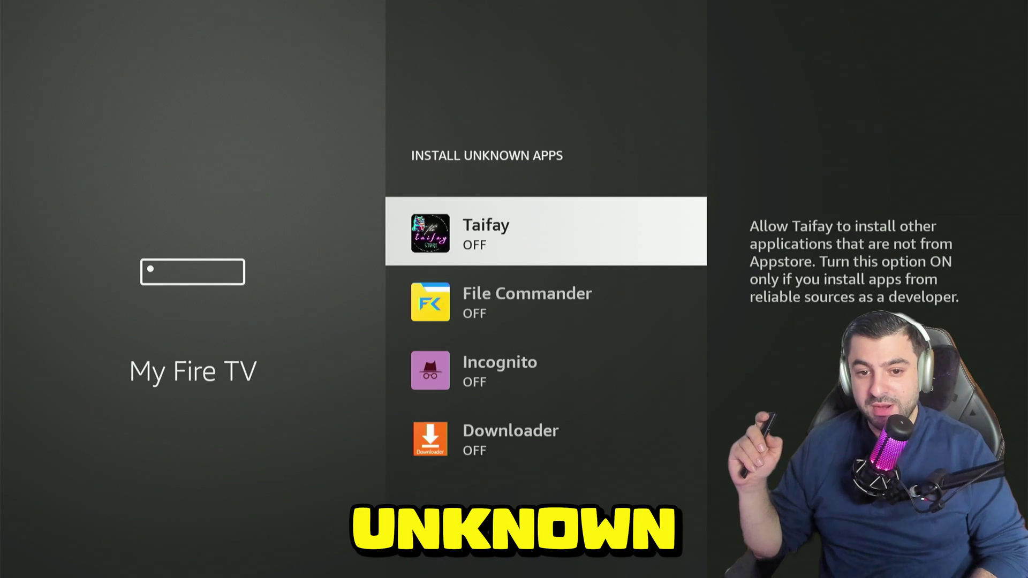
Turn Downloader ON in the unknown apps list, then go back to Home.
{"action": "key", "text": "Down"}
{"action": "key", "text": "Down"}
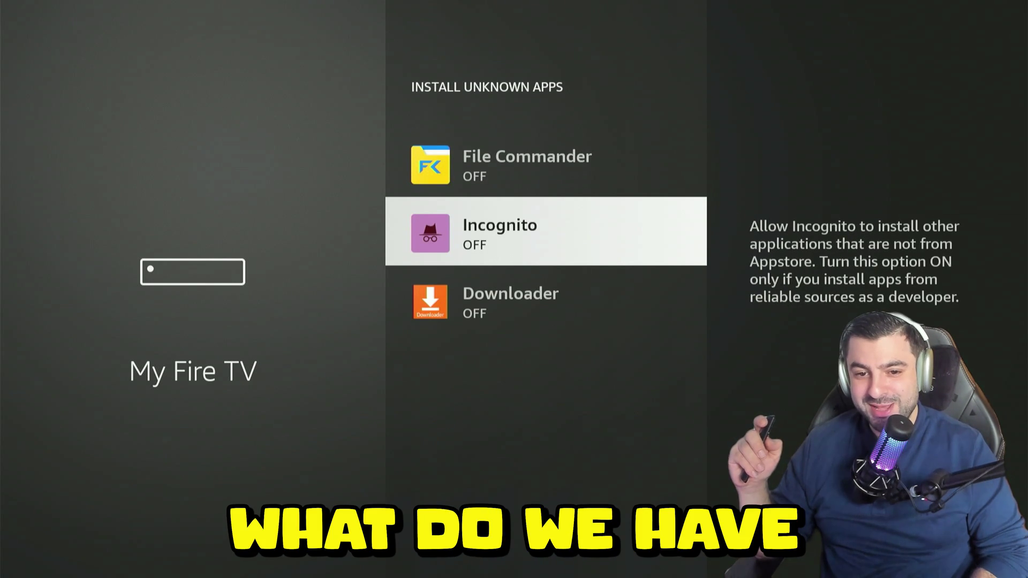
{"action": "key", "text": "Down"}
{"action": "key", "text": "Up"}
{"action": "key", "text": "Down"}
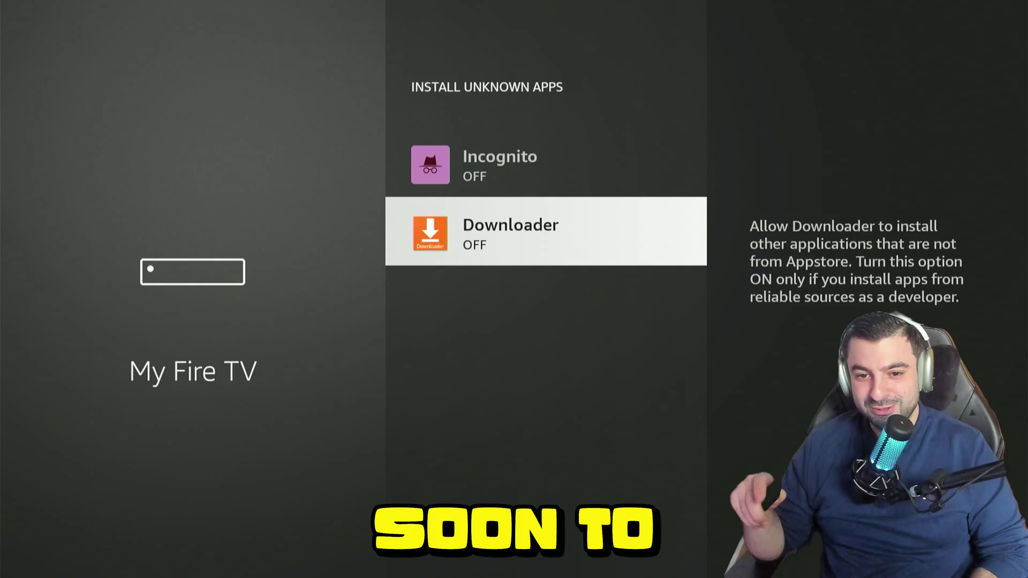
{"action": "key", "text": "Return"}
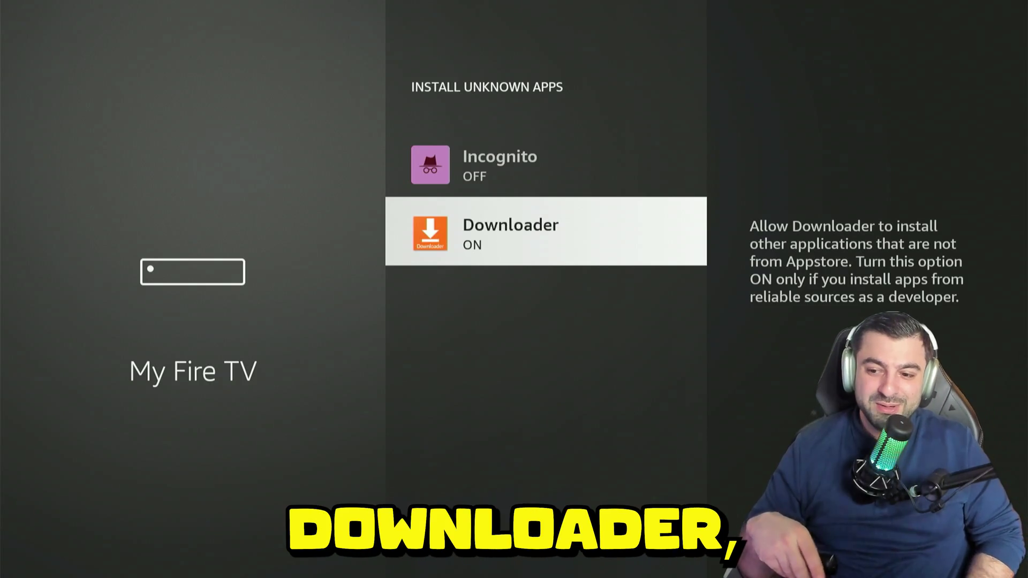
{"action": "key", "text": "Home"}
{"action": "key", "text": "Down"}
{"action": "key", "text": "Down"}
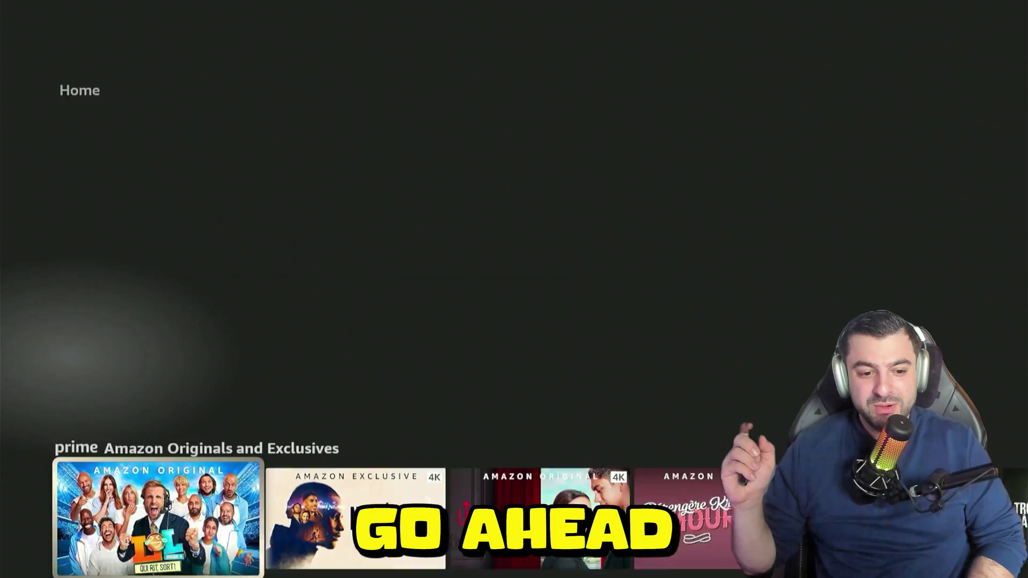
Open Downloader, enter code 234753 in the URL field, and submit it.
{"action": "key", "text": "Return"}
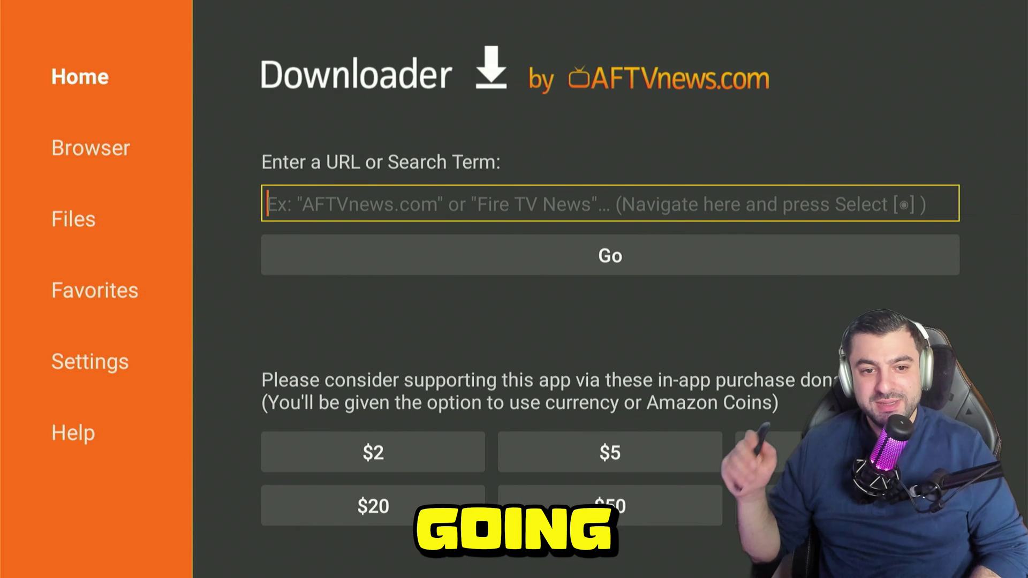
{"action": "key", "text": "Return"}
{"action": "key", "text": "Right"}
{"action": "key", "text": "Up"}
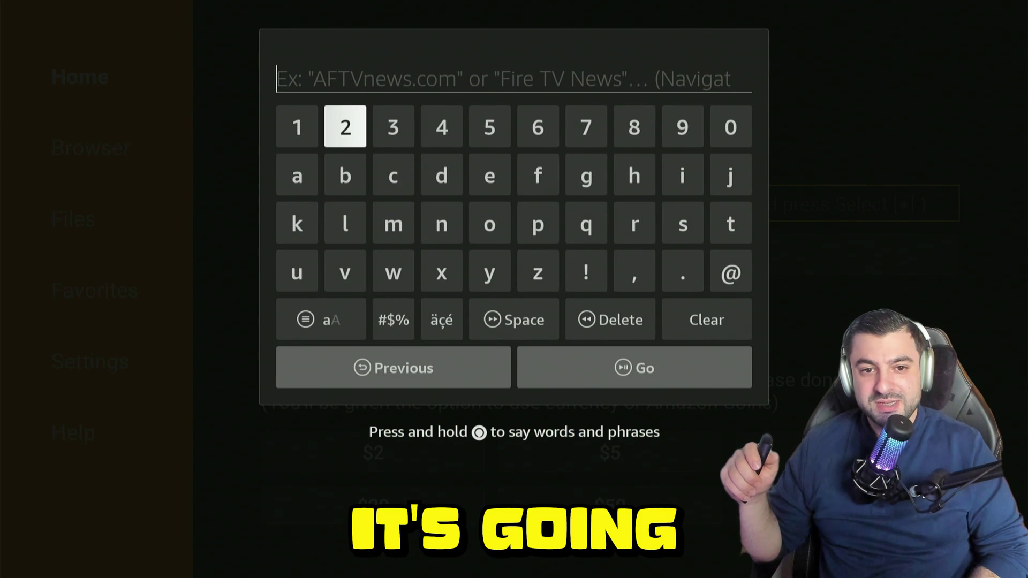
{"action": "key", "text": "Return"}
{"action": "key", "text": "Right"}
{"action": "key", "text": "Return"}
{"action": "key", "text": "Right"}
{"action": "key", "text": "Return"}
{"action": "key", "text": "Right"}
{"action": "key", "text": "Right"}
{"action": "key", "text": "Right"}
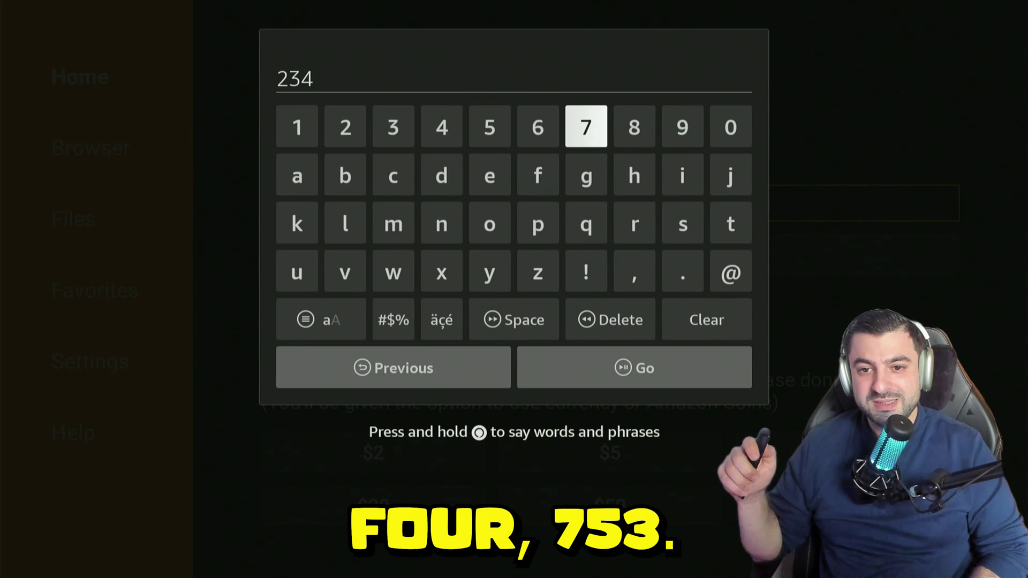
{"action": "key", "text": "Left"}
{"action": "key", "text": "Left"}
{"action": "key", "text": "Return"}
{"action": "key", "text": "Left"}
{"action": "key", "text": "Left"}
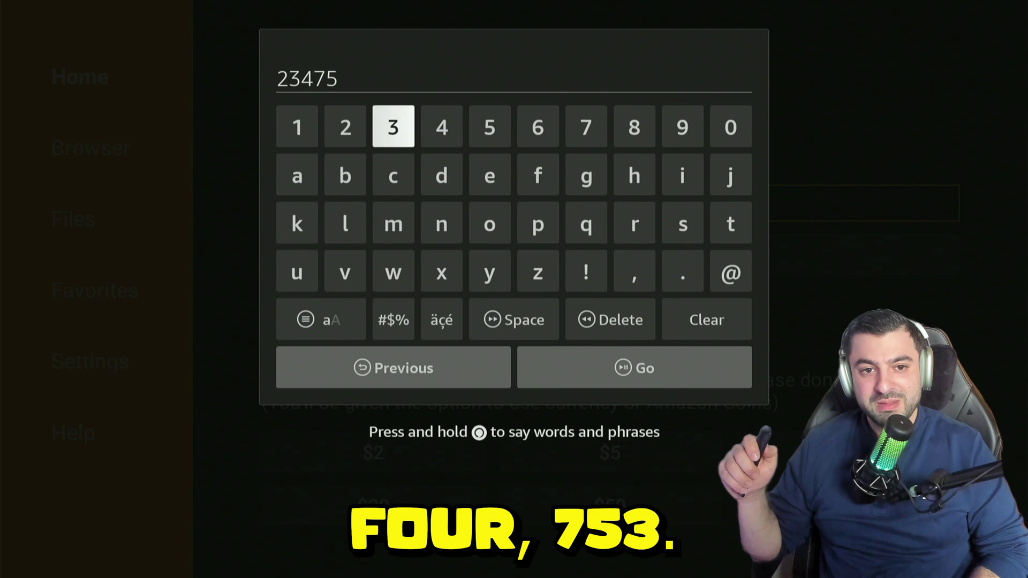
{"action": "key", "text": "Return"}
{"action": "key", "text": "XF86AudioPlay"}
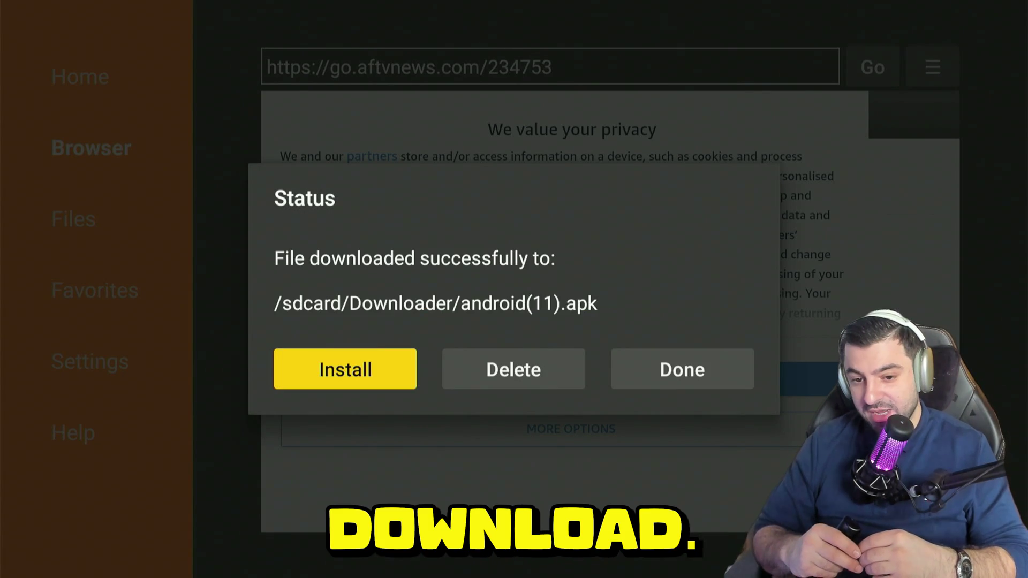
Install android(11).apk as the Unlinked app, then go back to Home.
{"action": "key", "text": "Return"}
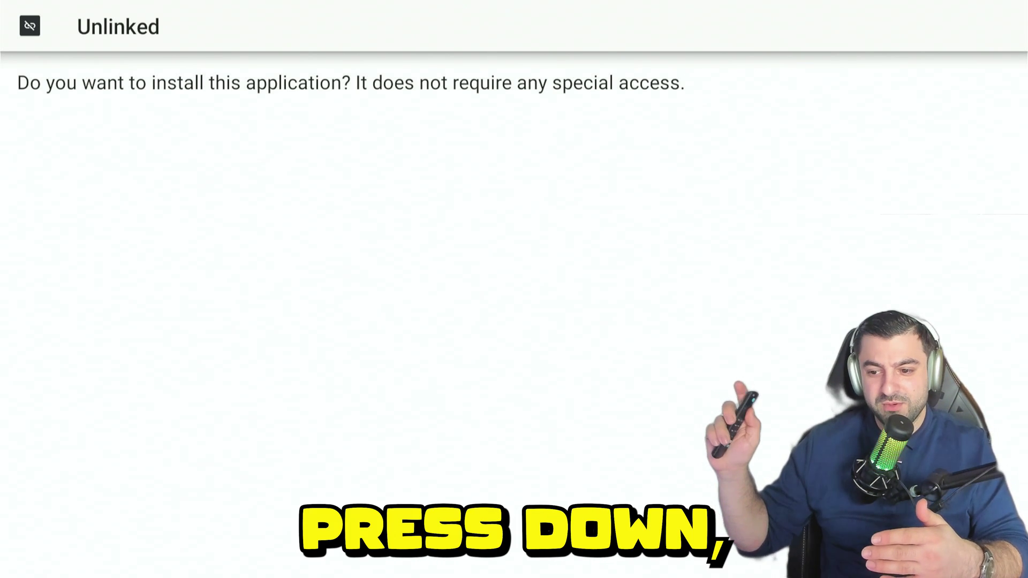
{"action": "key", "text": "Return"}
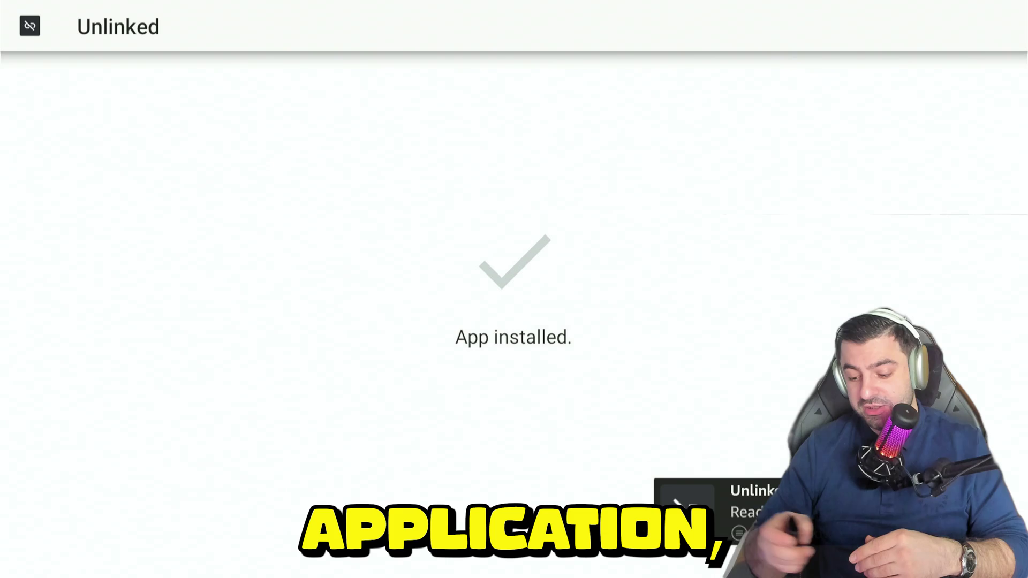
{"action": "key", "text": "Home"}
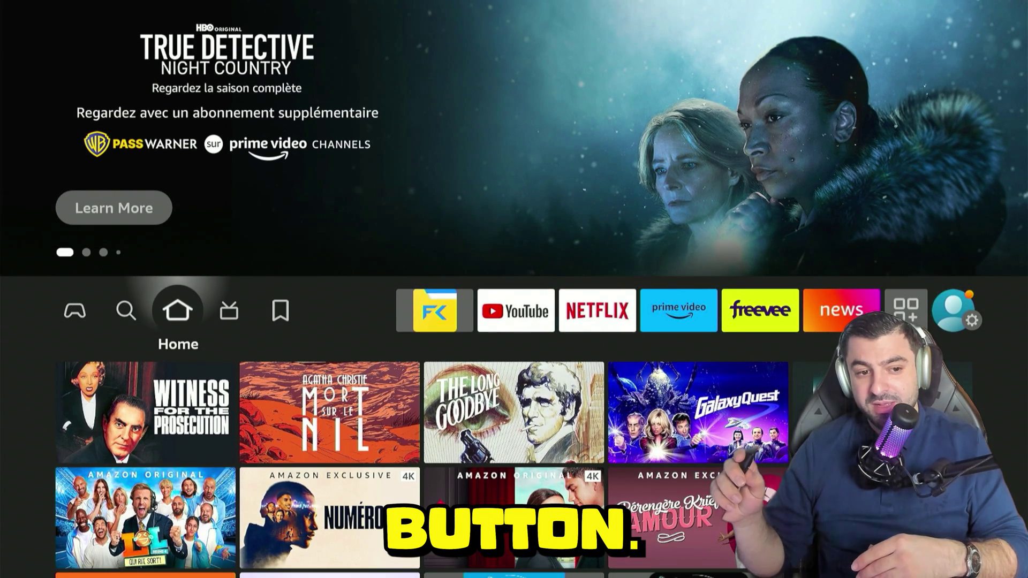
Toggle Unlinked ON under Developer Options > Install unknown apps, then return Home.
{"action": "key", "text": "Left"}
{"action": "key", "text": "Left"}
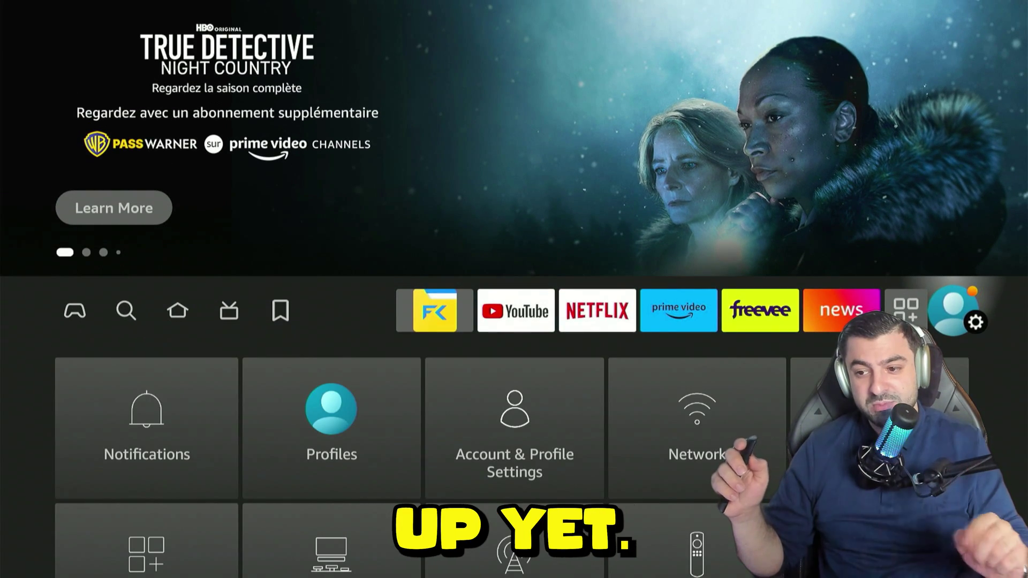
{"action": "key", "text": "Down"}
{"action": "key", "text": "Down"}
{"action": "key", "text": "Down"}
{"action": "key", "text": "Right"}
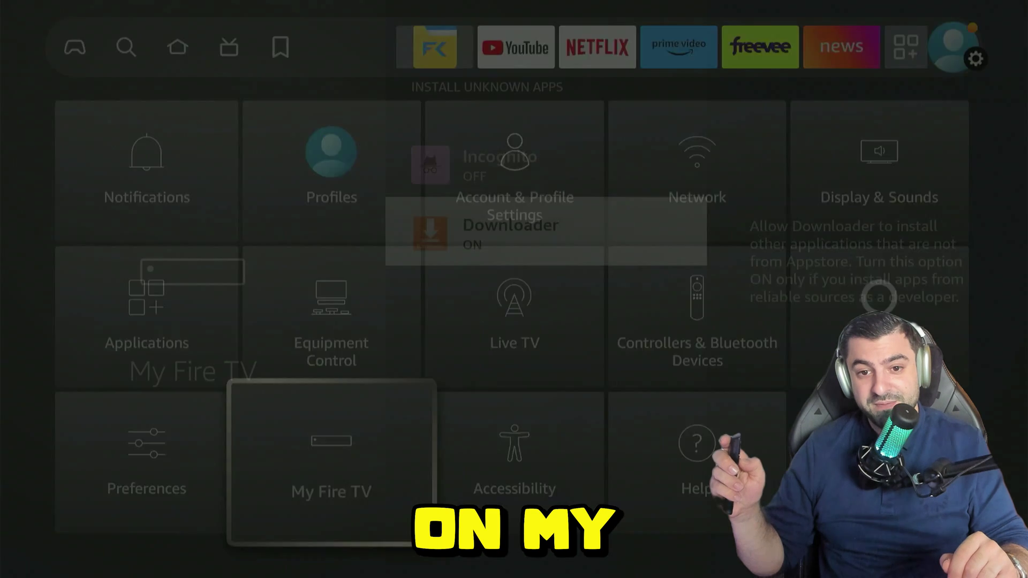
{"action": "key", "text": "Escape"}
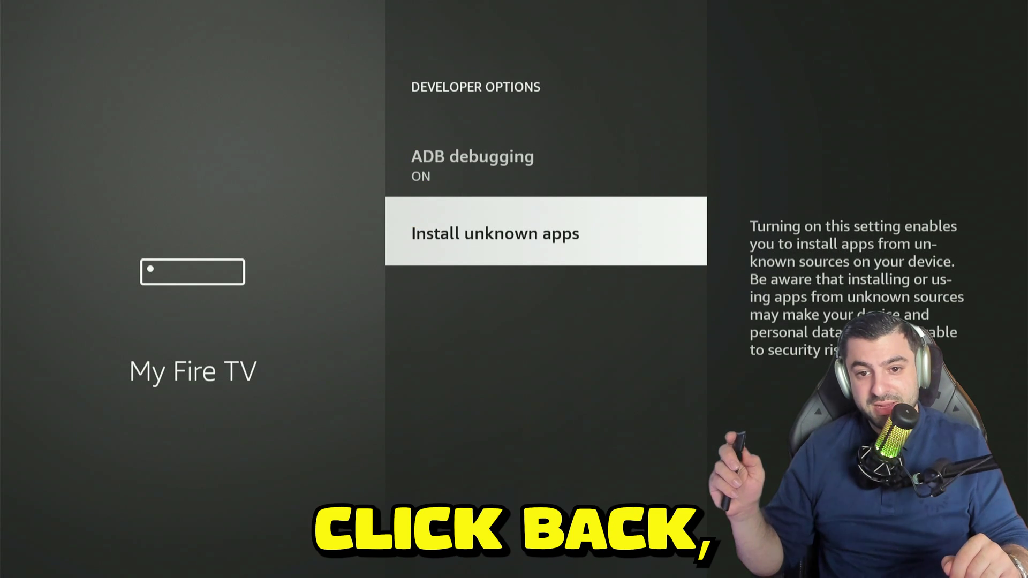
{"action": "key", "text": "Return"}
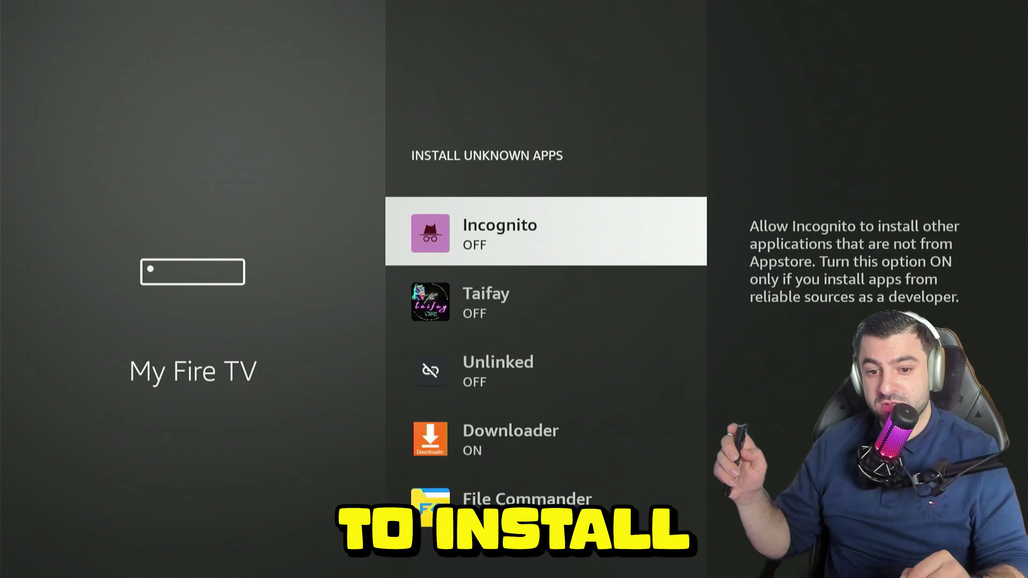
{"action": "key", "text": "Down"}
{"action": "key", "text": "Down"}
{"action": "key", "text": "Return"}
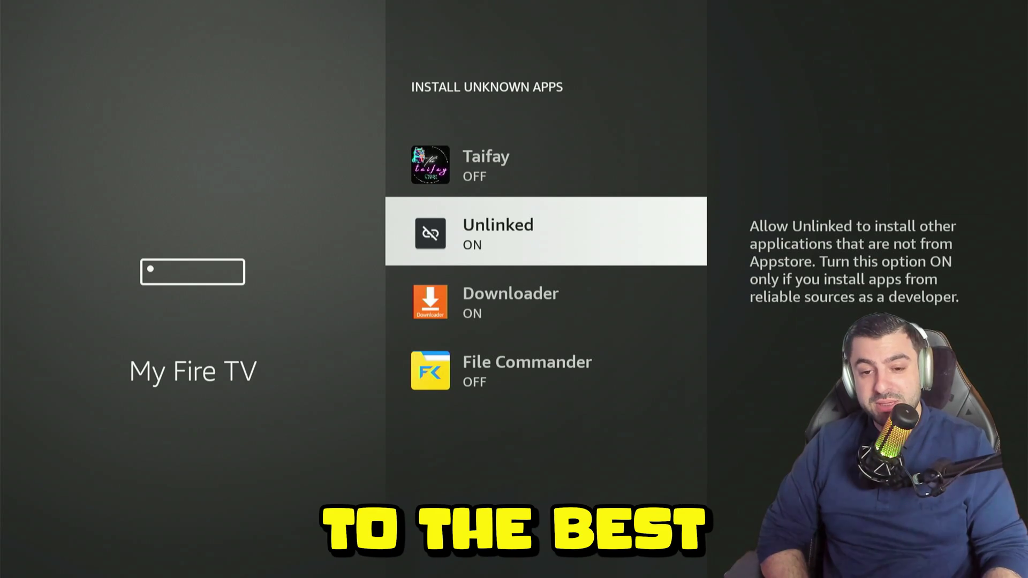
{"action": "key", "text": "Home"}
{"action": "key", "text": "Down"}
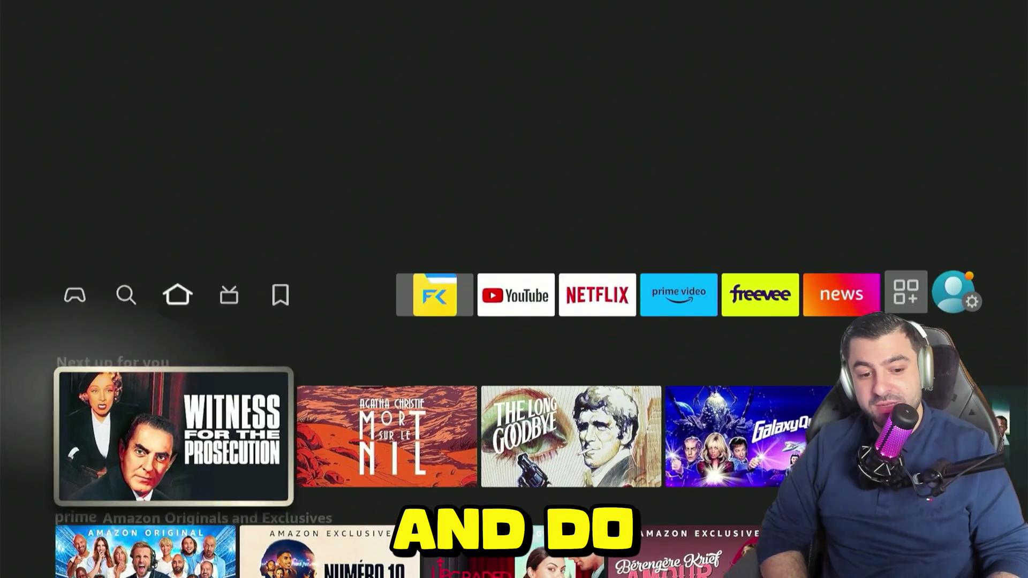
{"action": "key", "text": "Down"}
{"action": "key", "text": "Down"}
{"action": "key", "text": "Right"}
{"action": "key", "text": "Right"}
{"action": "key", "text": "Right"}
{"action": "key", "text": "Right"}
{"action": "key", "text": "Right"}
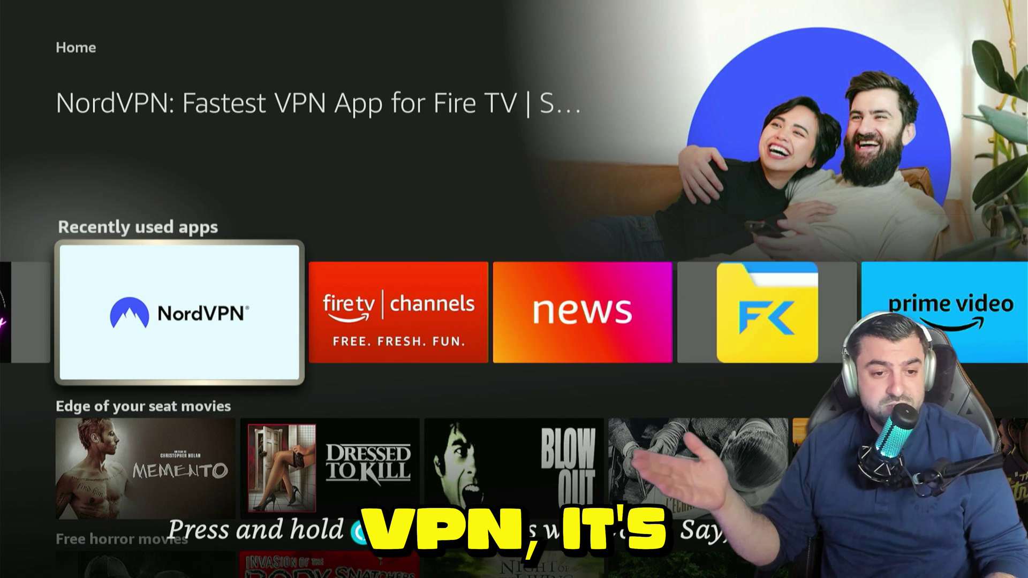
{"action": "key", "text": "Left"}
{"action": "key", "text": "Left"}
{"action": "key", "text": "Left"}
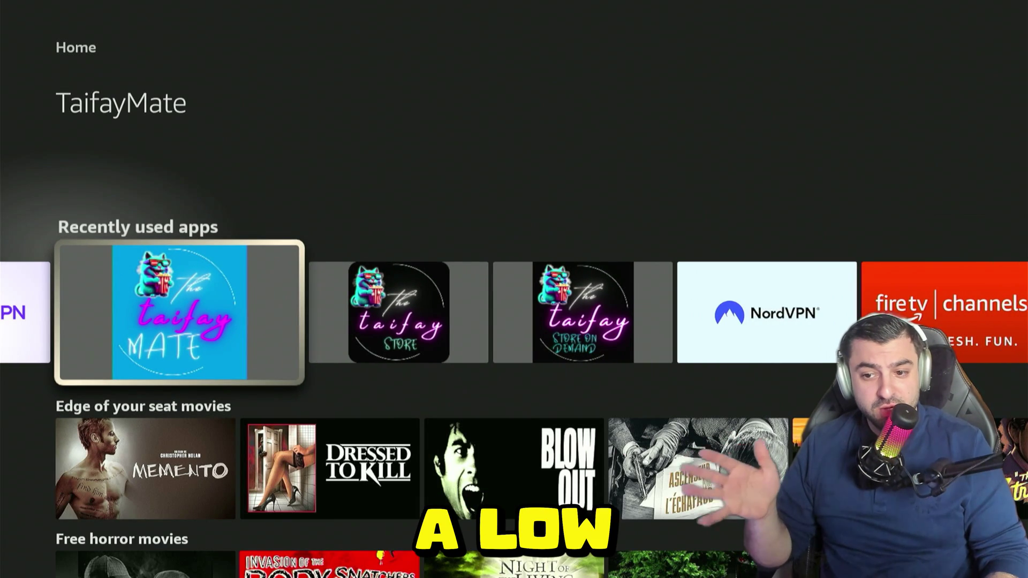
{"action": "key", "text": "Left"}
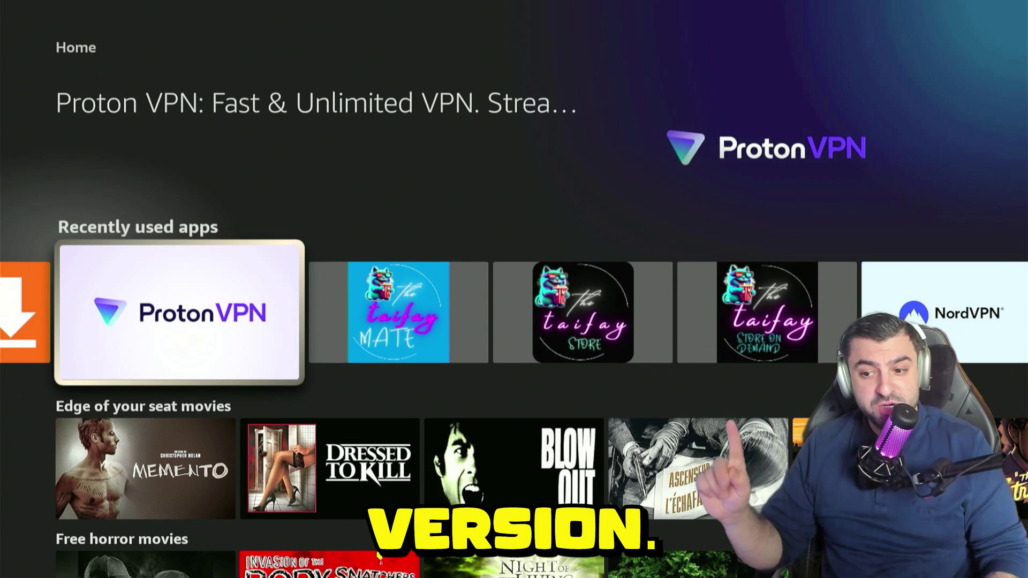
{"action": "key", "text": "Up"}
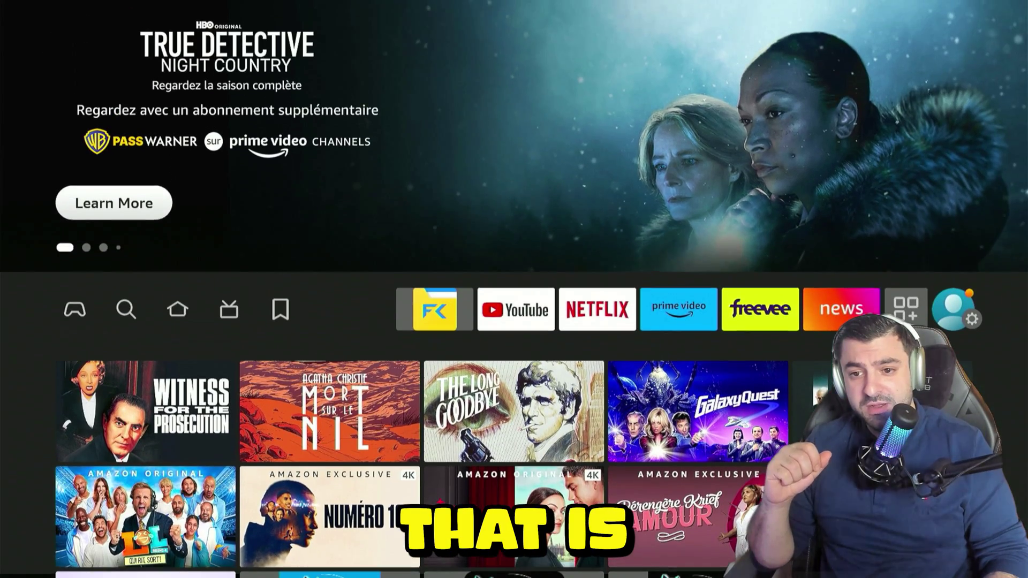
Move through the top sections to reach the Your Apps & Channels grid.
{"action": "key", "text": "Left"}
{"action": "key", "text": "Left"}
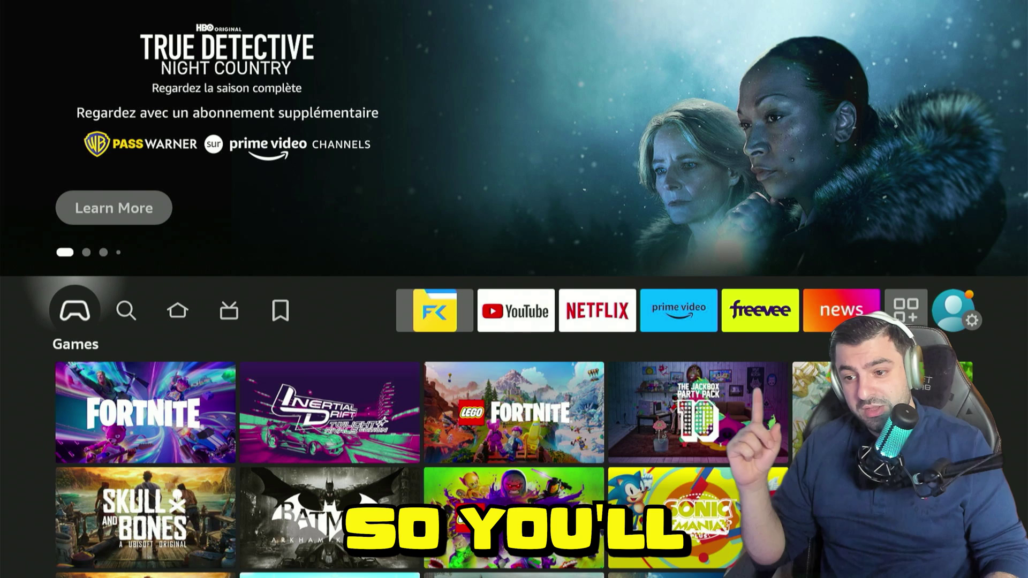
{"action": "key", "text": "Left"}
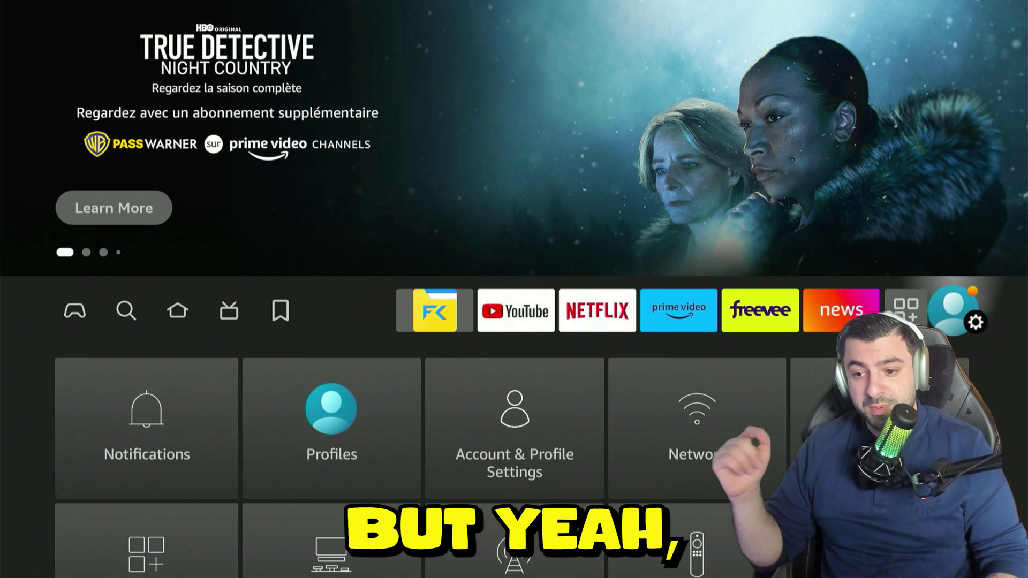
{"action": "key", "text": "Left"}
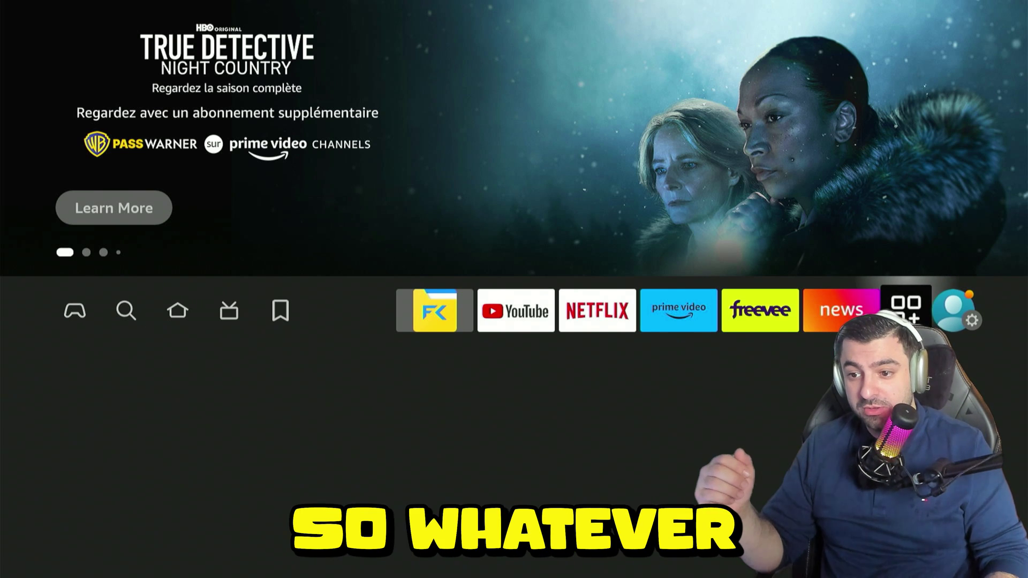
{"action": "key", "text": "Right"}
{"action": "key", "text": "Left"}
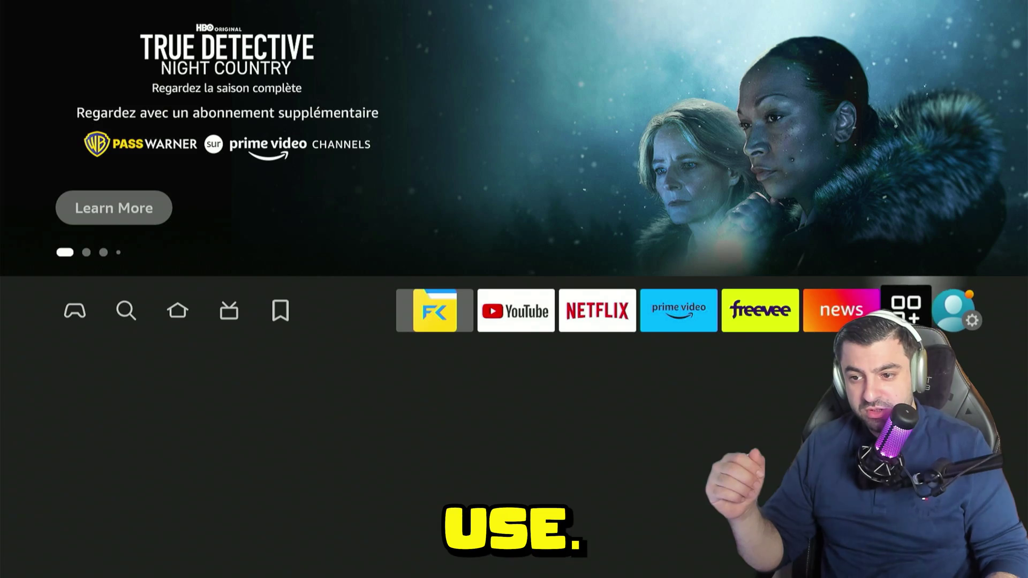
{"action": "key", "text": "Return"}
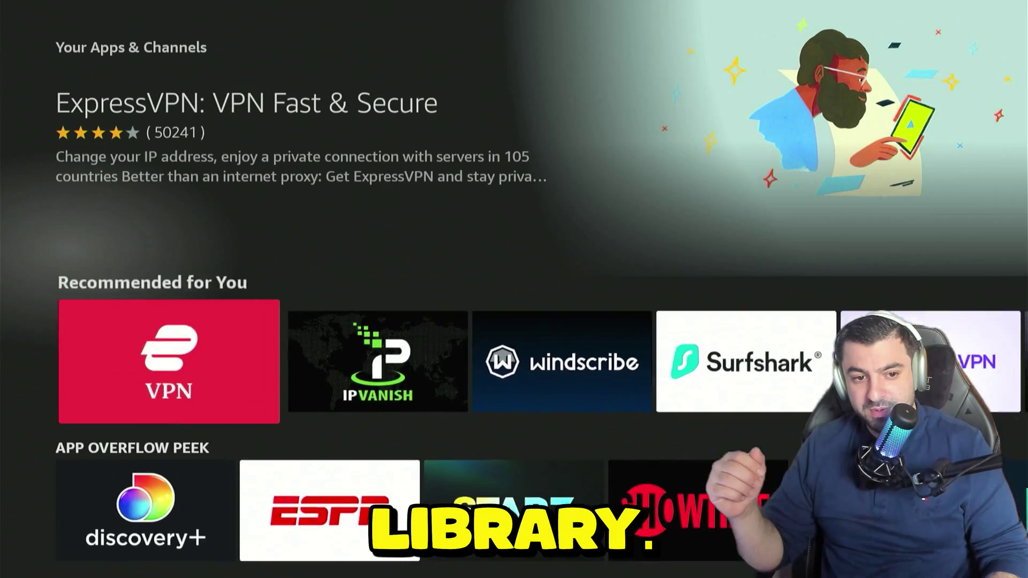
{"action": "key", "text": "Up"}
{"action": "key", "text": "Up"}
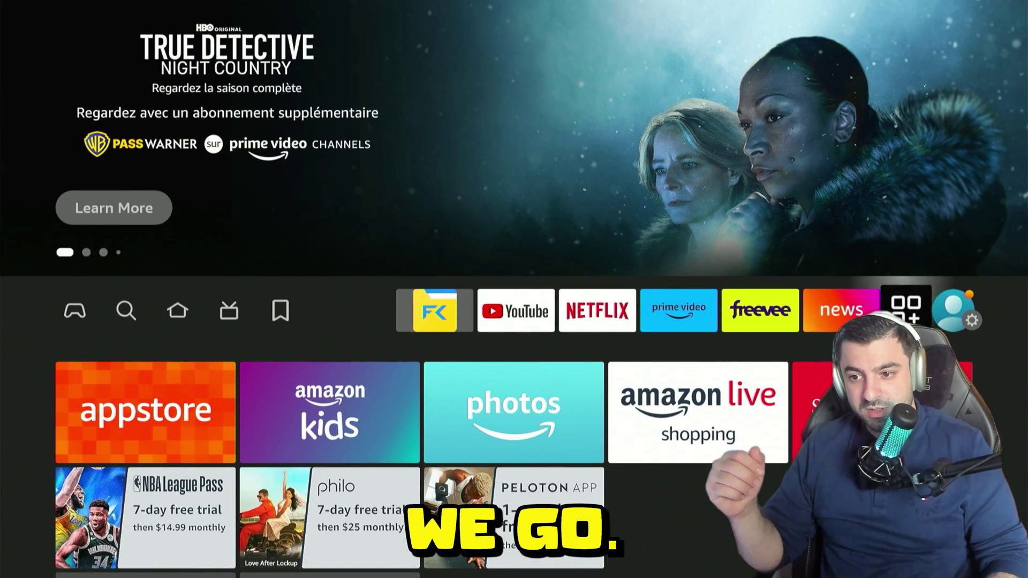
{"action": "key", "text": "Home"}
Highlight the Unlinked tile among the installed apps and launch it.
{"action": "key", "text": "Down"}
{"action": "key", "text": "Down"}
{"action": "key", "text": "Down"}
{"action": "key", "text": "Down"}
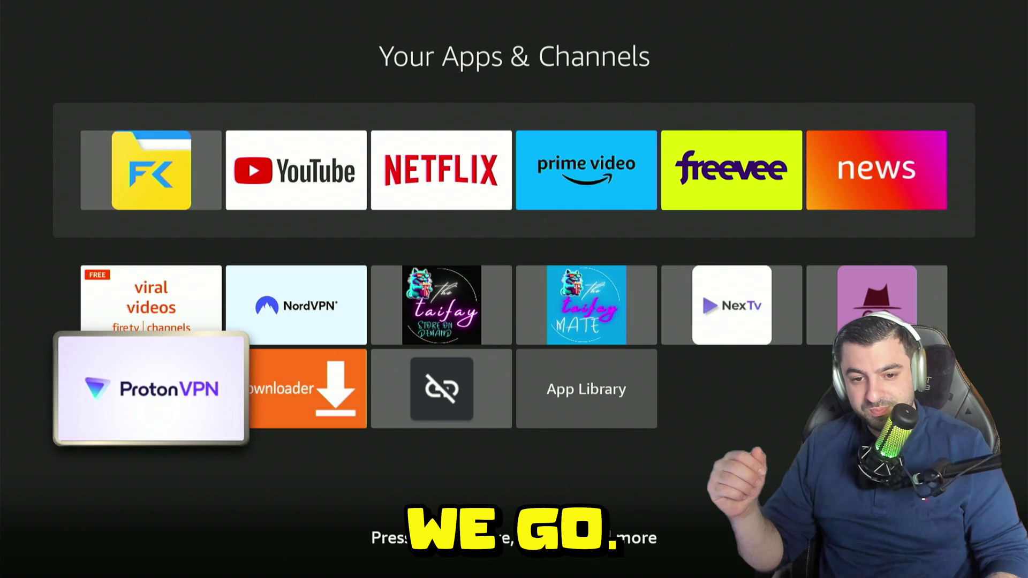
{"action": "key", "text": "Right"}
{"action": "key", "text": "Right"}
{"action": "key", "text": "Up"}
{"action": "key", "text": "Right"}
{"action": "key", "text": "Down"}
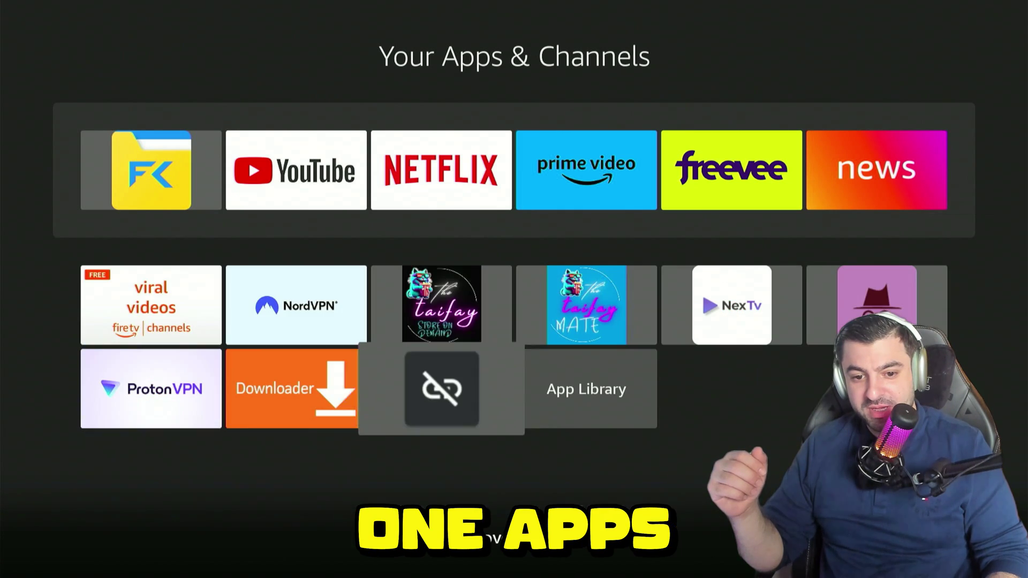
{"action": "key", "text": "Left"}
{"action": "key", "text": "Return"}
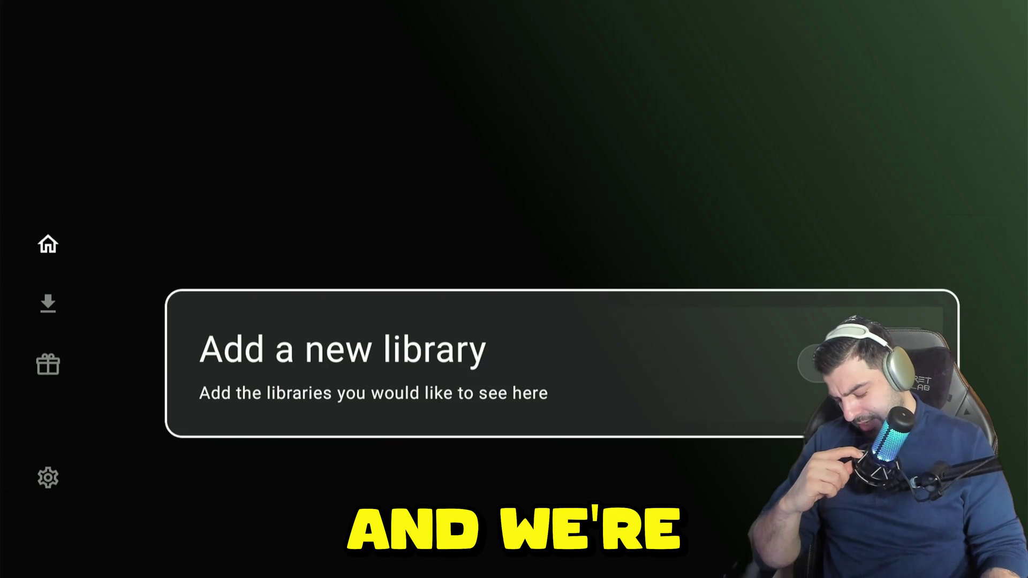
Choose 'Add a new library' and type the code letters 'eve'.
{"action": "key", "text": "Return"}
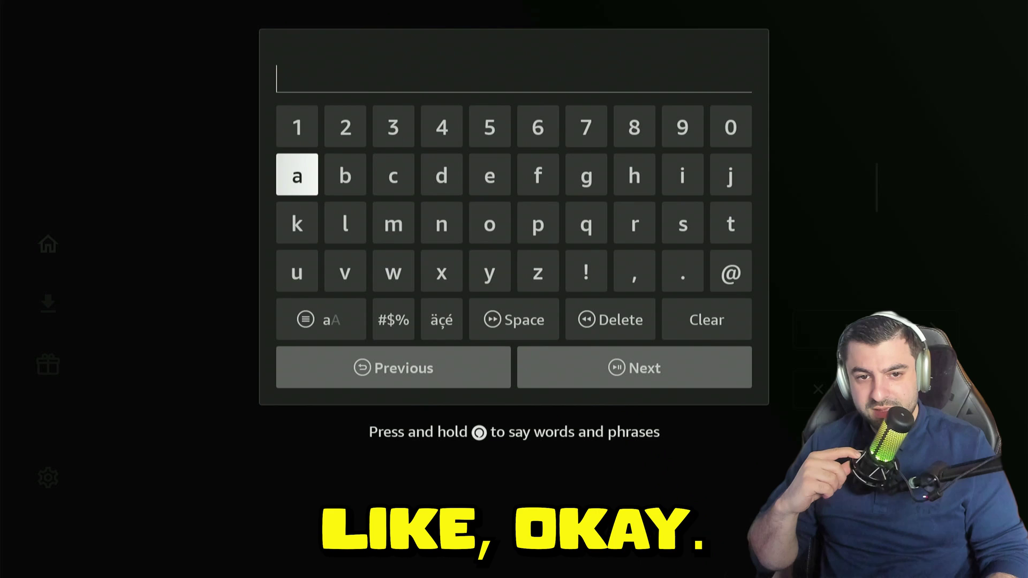
{"action": "key", "text": "Up"}
{"action": "key", "text": "Up"}
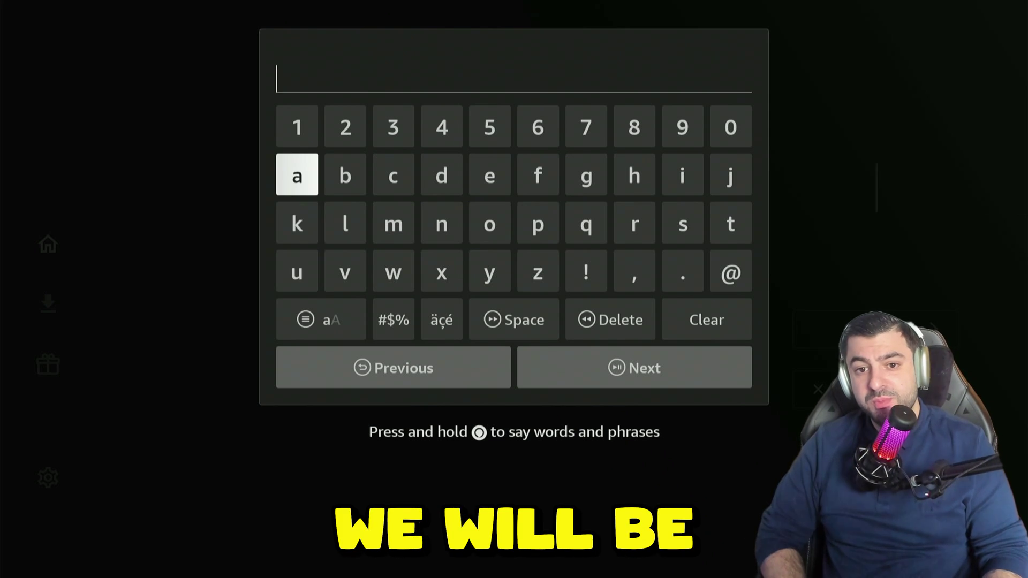
{"action": "key", "text": "Right"}
{"action": "key", "text": "Right"}
{"action": "key", "text": "Right"}
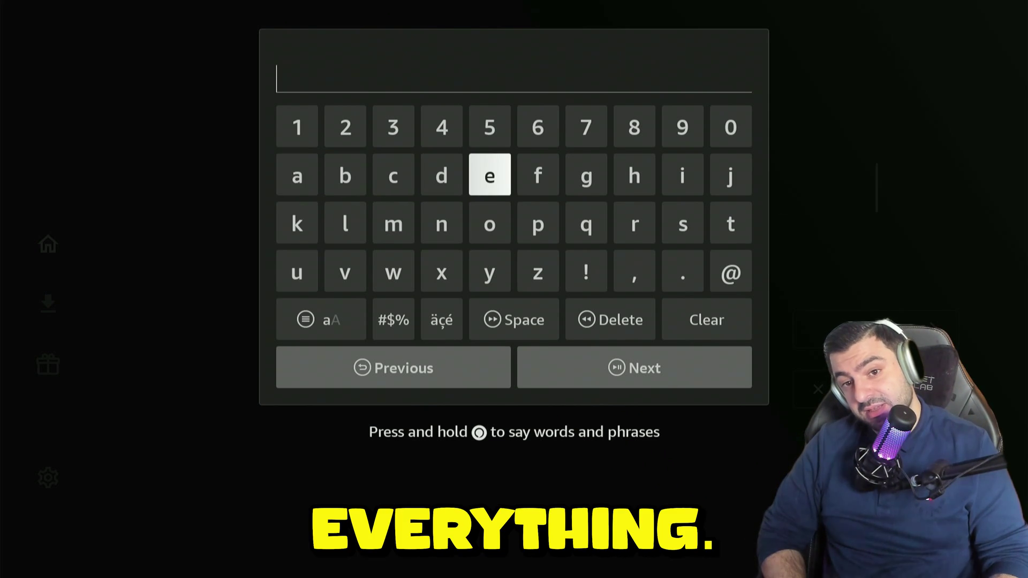
{"action": "key", "text": "Return"}
{"action": "key", "text": "Down"}
{"action": "key", "text": "Down"}
{"action": "key", "text": "Left"}
{"action": "key", "text": "Return"}
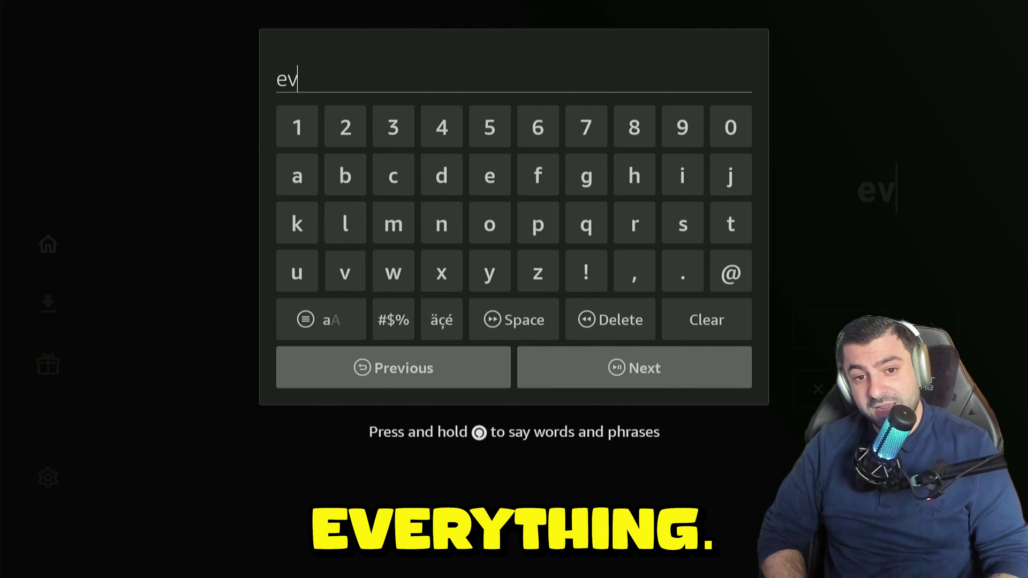
{"action": "key", "text": "Right"}
{"action": "key", "text": "Return"}
{"action": "key", "text": "Down"}
{"action": "key", "text": "Down"}
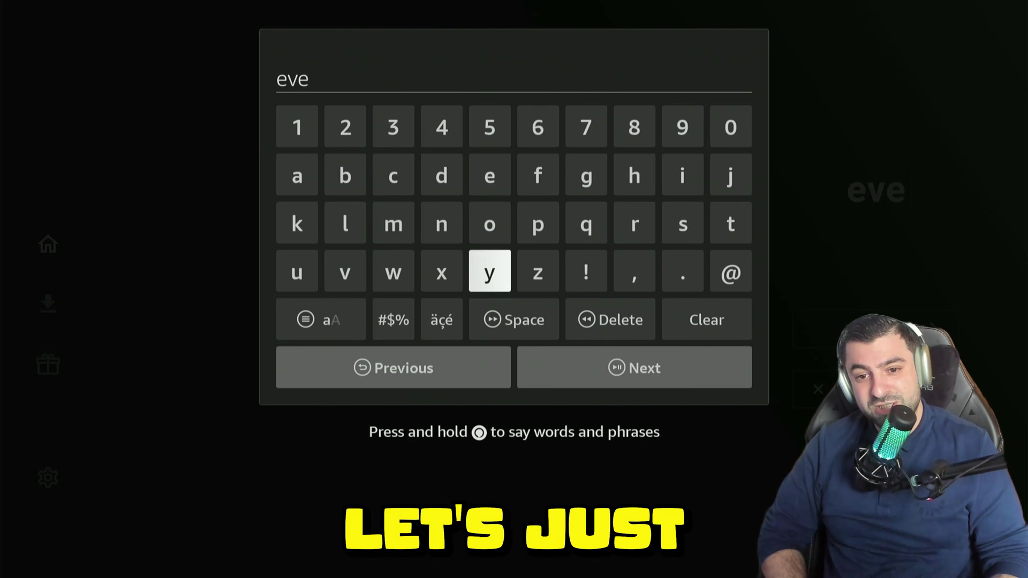